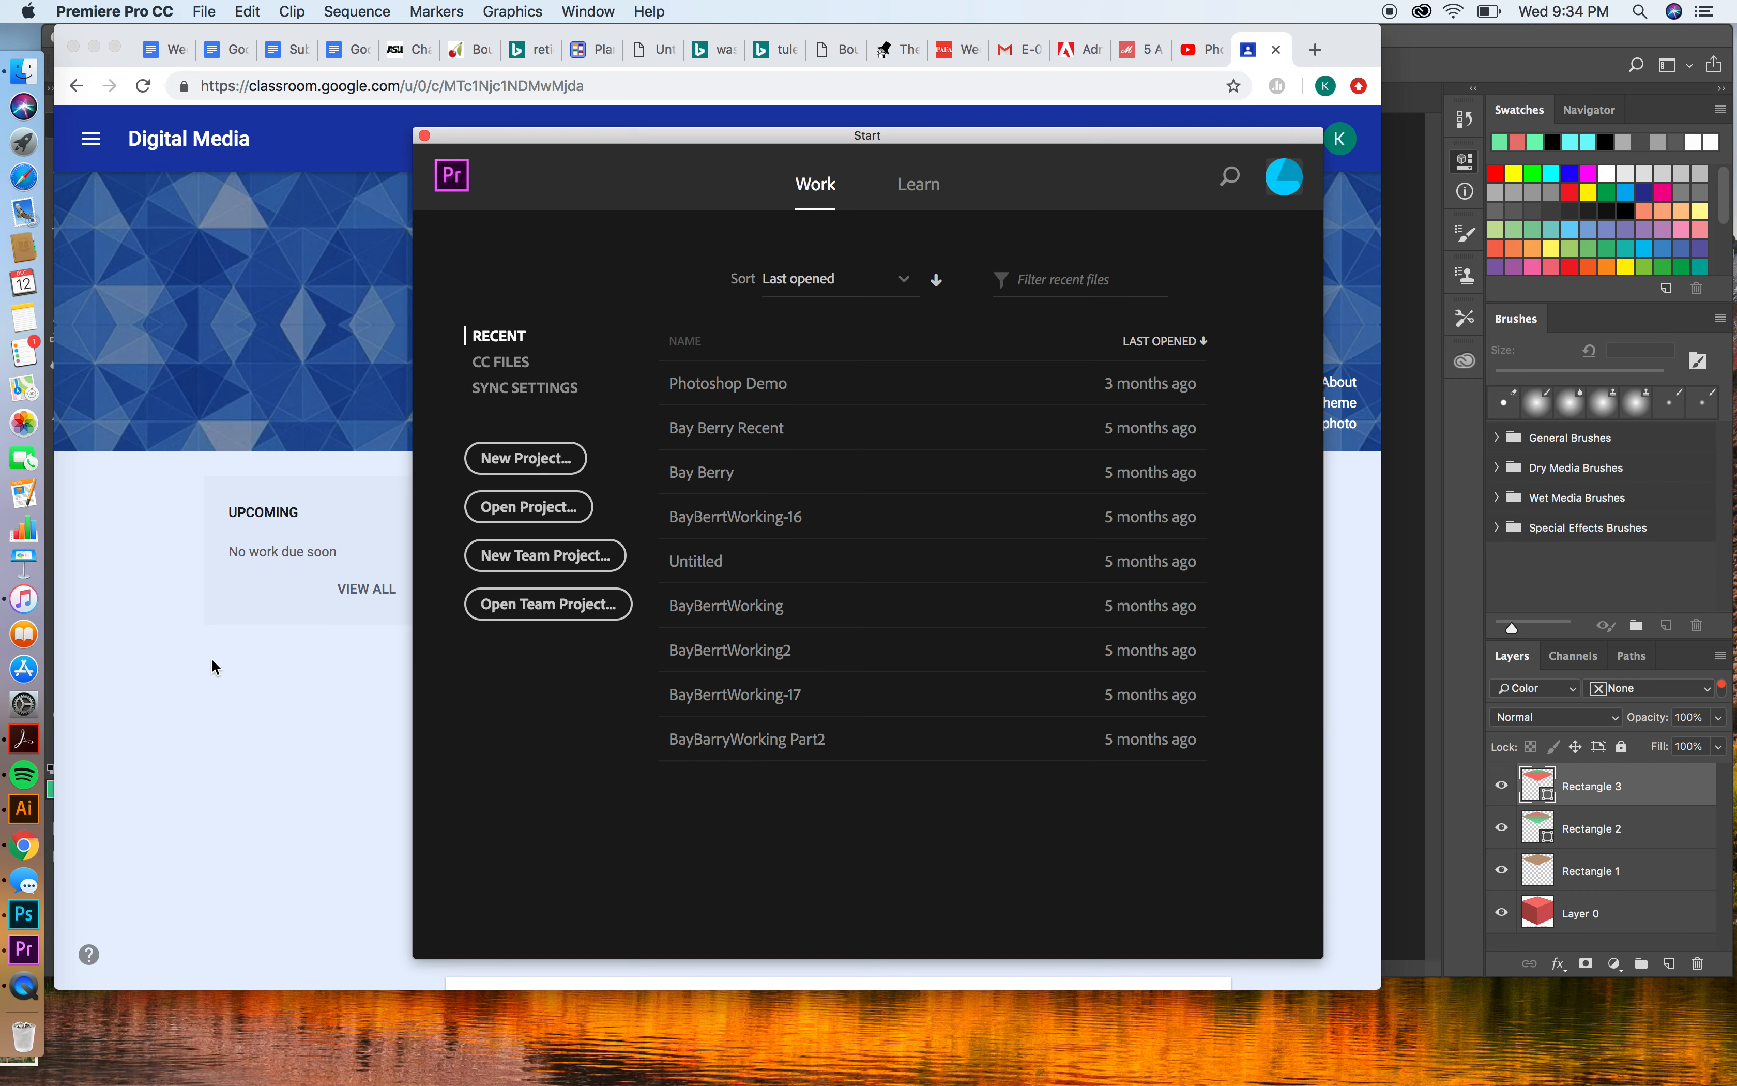
- Start a new project and name it with the teacher's title and surname followed by StopMotion
{"action": "left_click", "coordinate": [526, 461]}
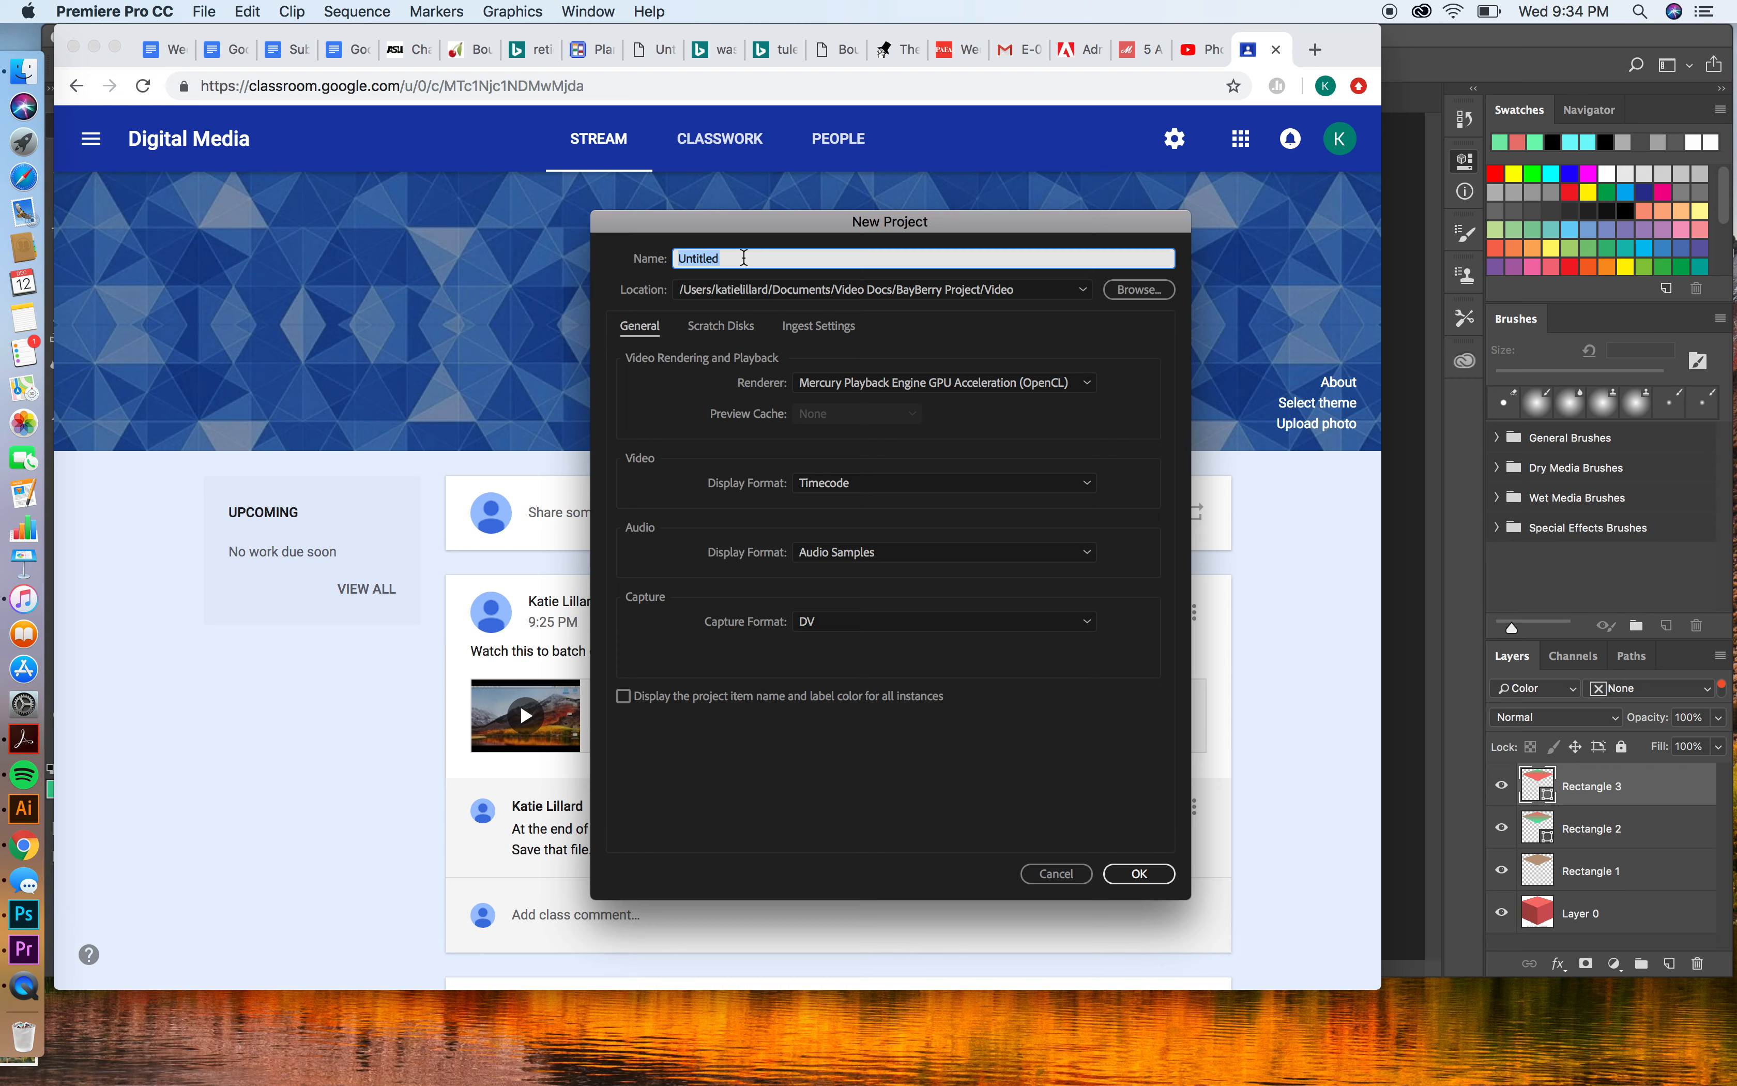
{"action": "type", "text": "Katie"}
{"action": "key", "text": "BackSpace"}
{"action": "key", "text": "BackSpace"}
{"action": "key", "text": "BackSpace"}
{"action": "key", "text": "BackSpace"}
{"action": "key", "text": "BackSpace"}
{"action": "type", "text": "MsLilalrd"}
{"action": "key", "text": "BackSpace"}
{"action": "key", "text": "BackSpace"}
{"action": "key", "text": "BackSpace"}
{"action": "type", "text": "lard'sStopMotion"}
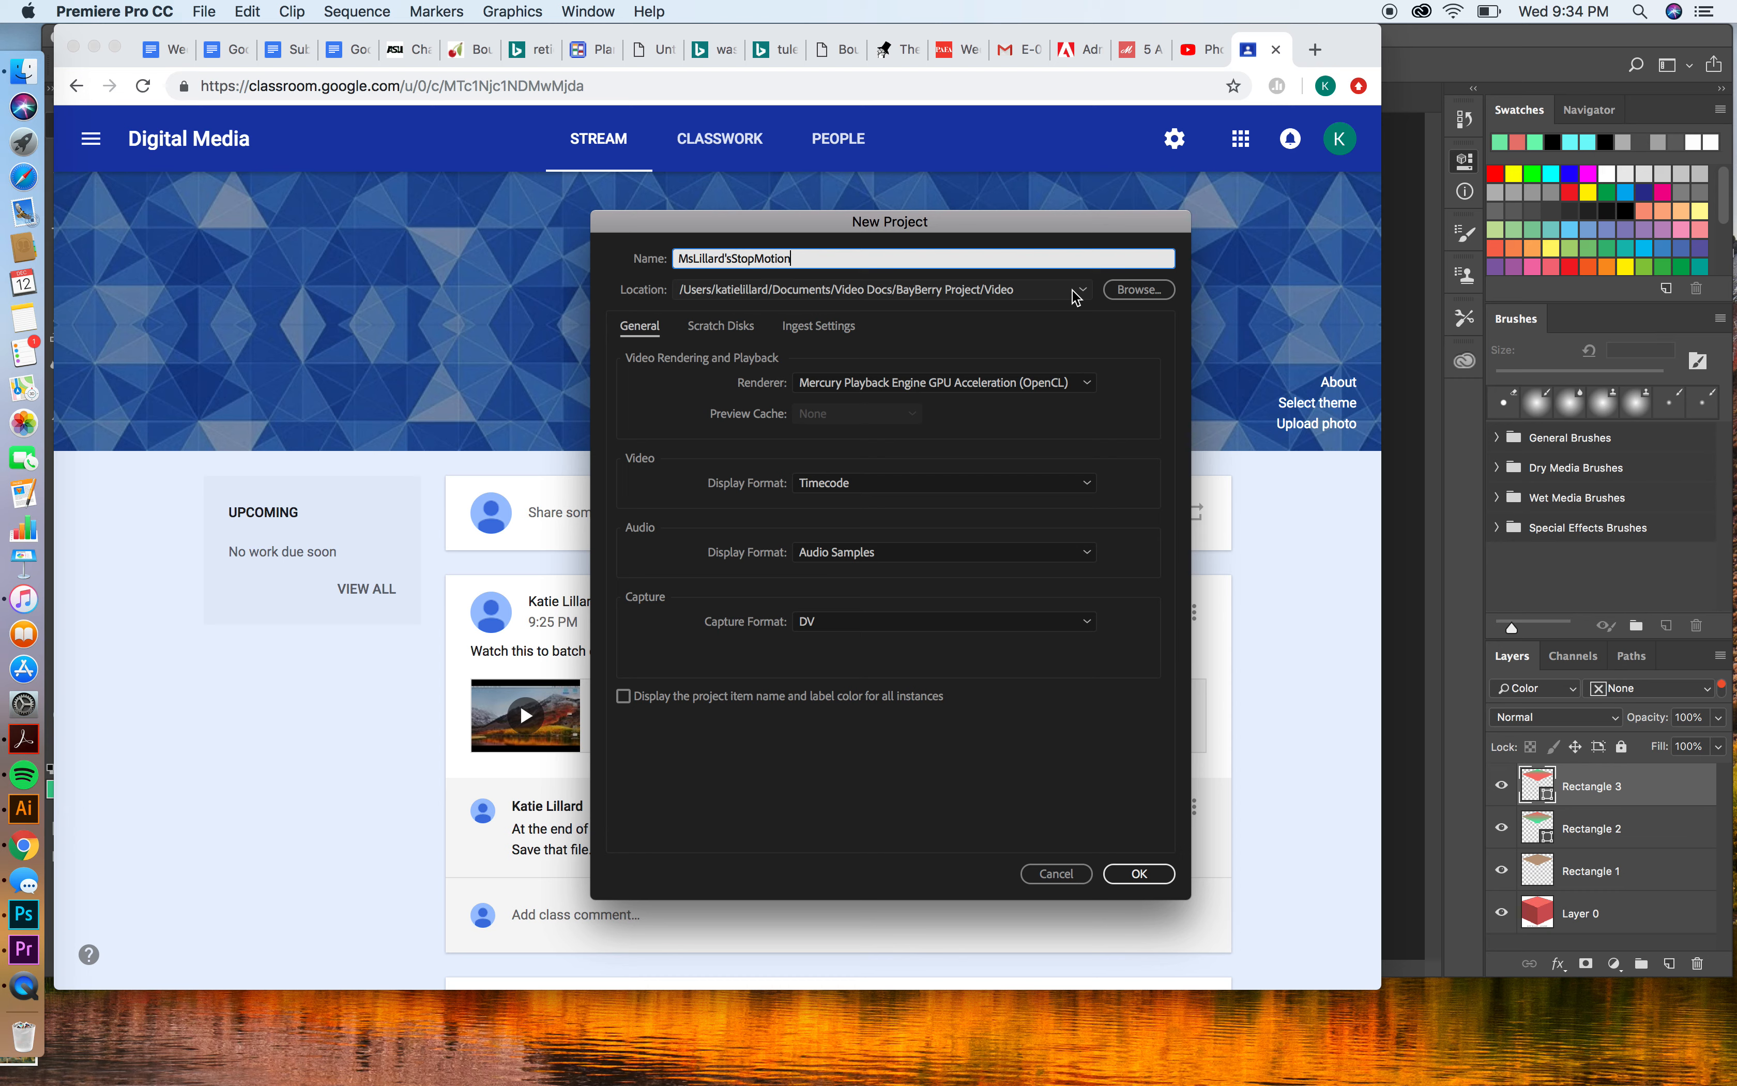
{"action": "left_click", "coordinate": [1131, 292]}
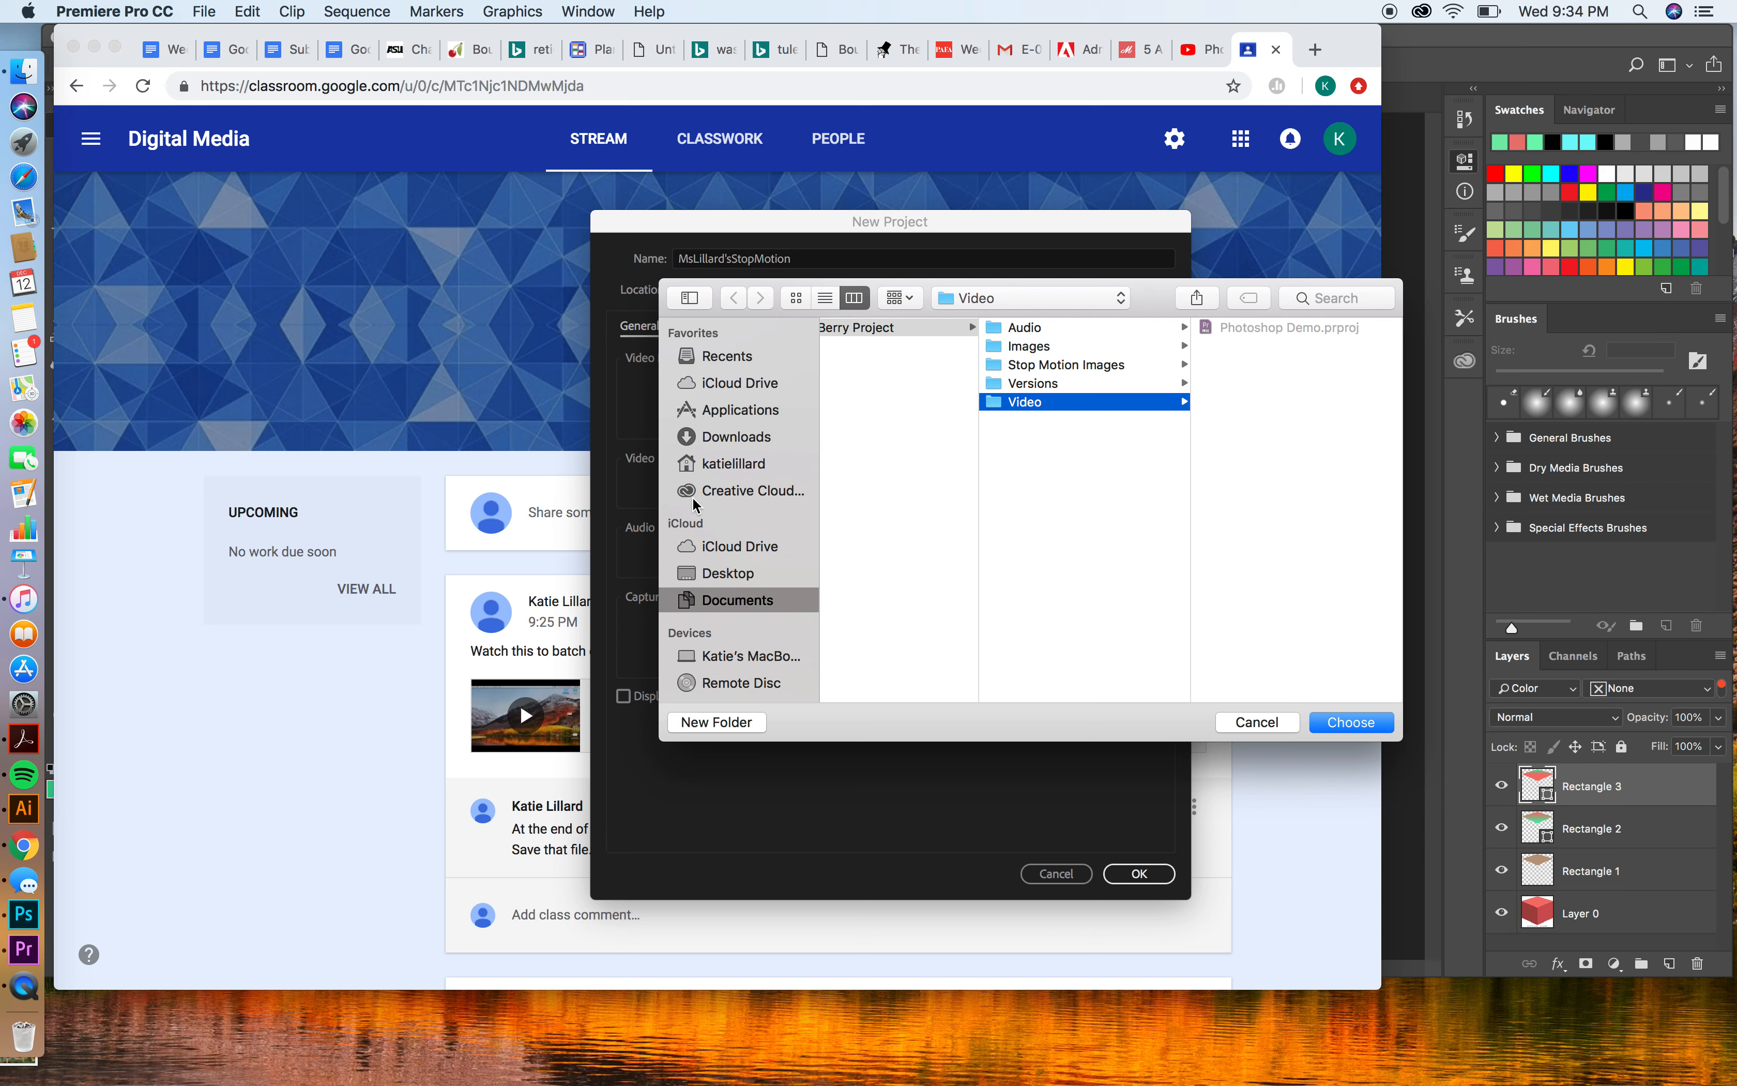
{"action": "left_click", "coordinate": [708, 574]}
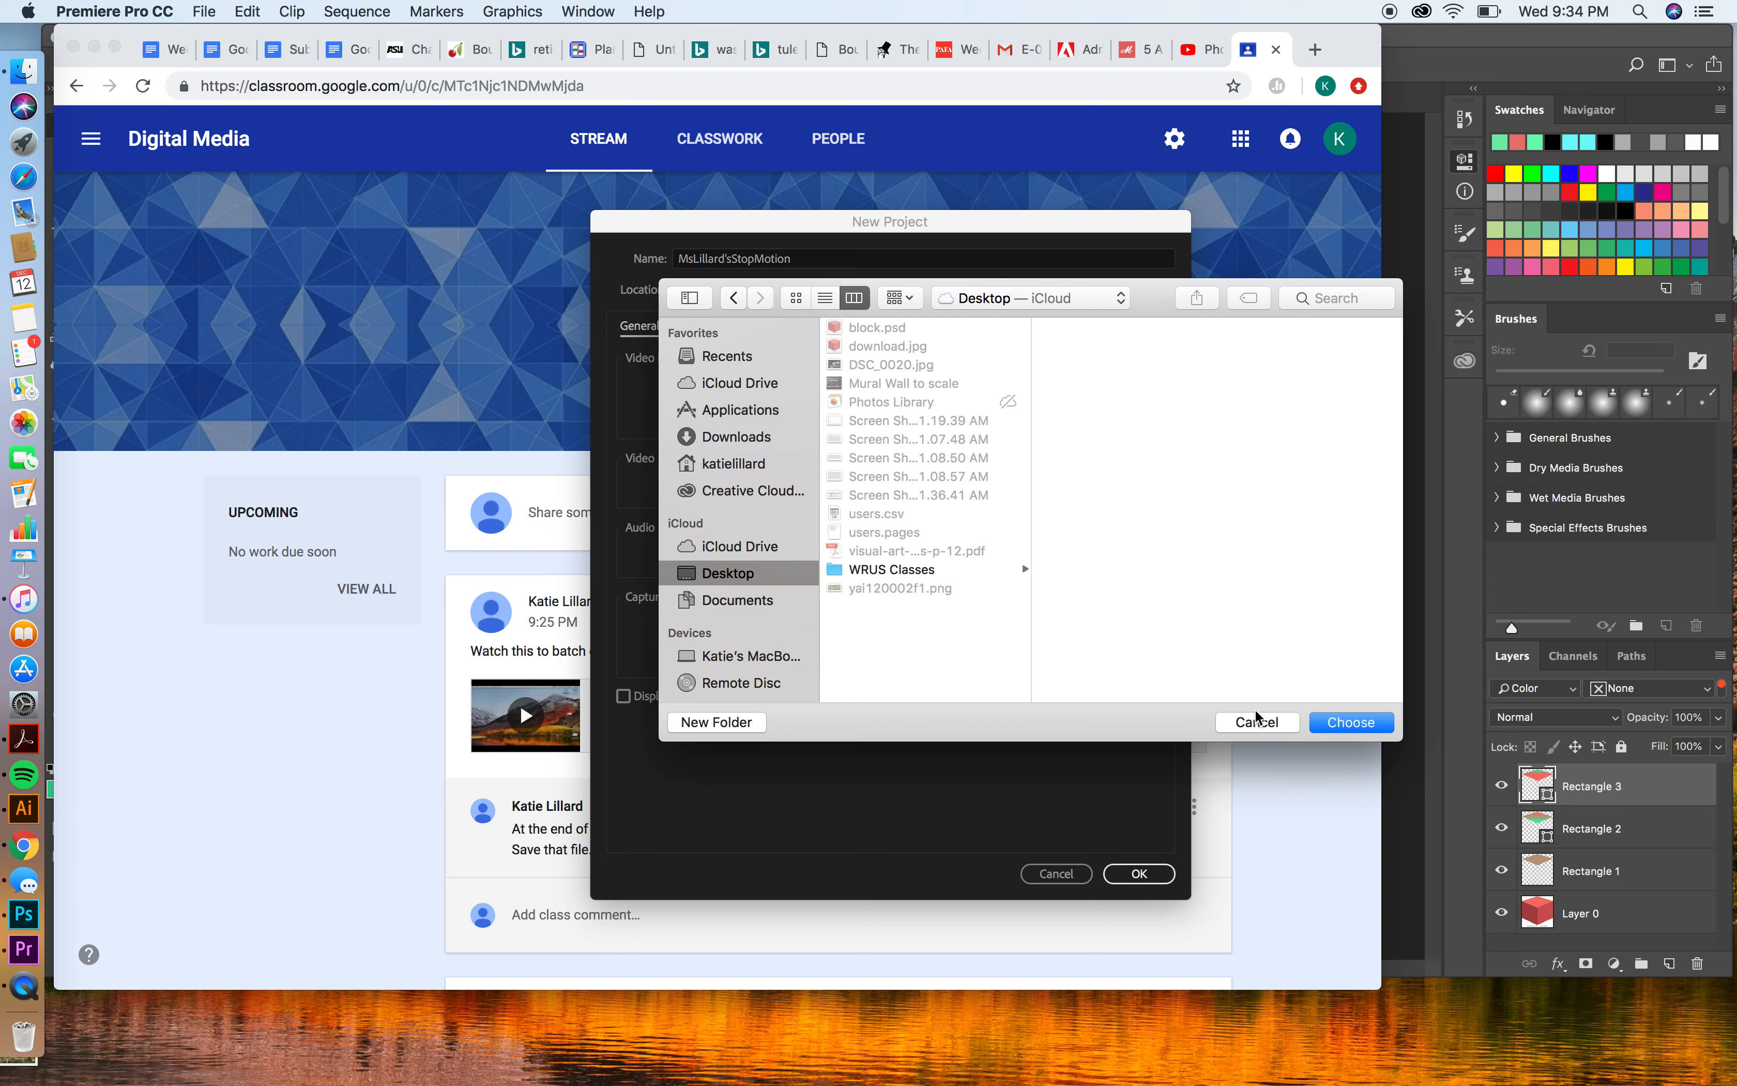
{"action": "left_click", "coordinate": [1261, 721]}
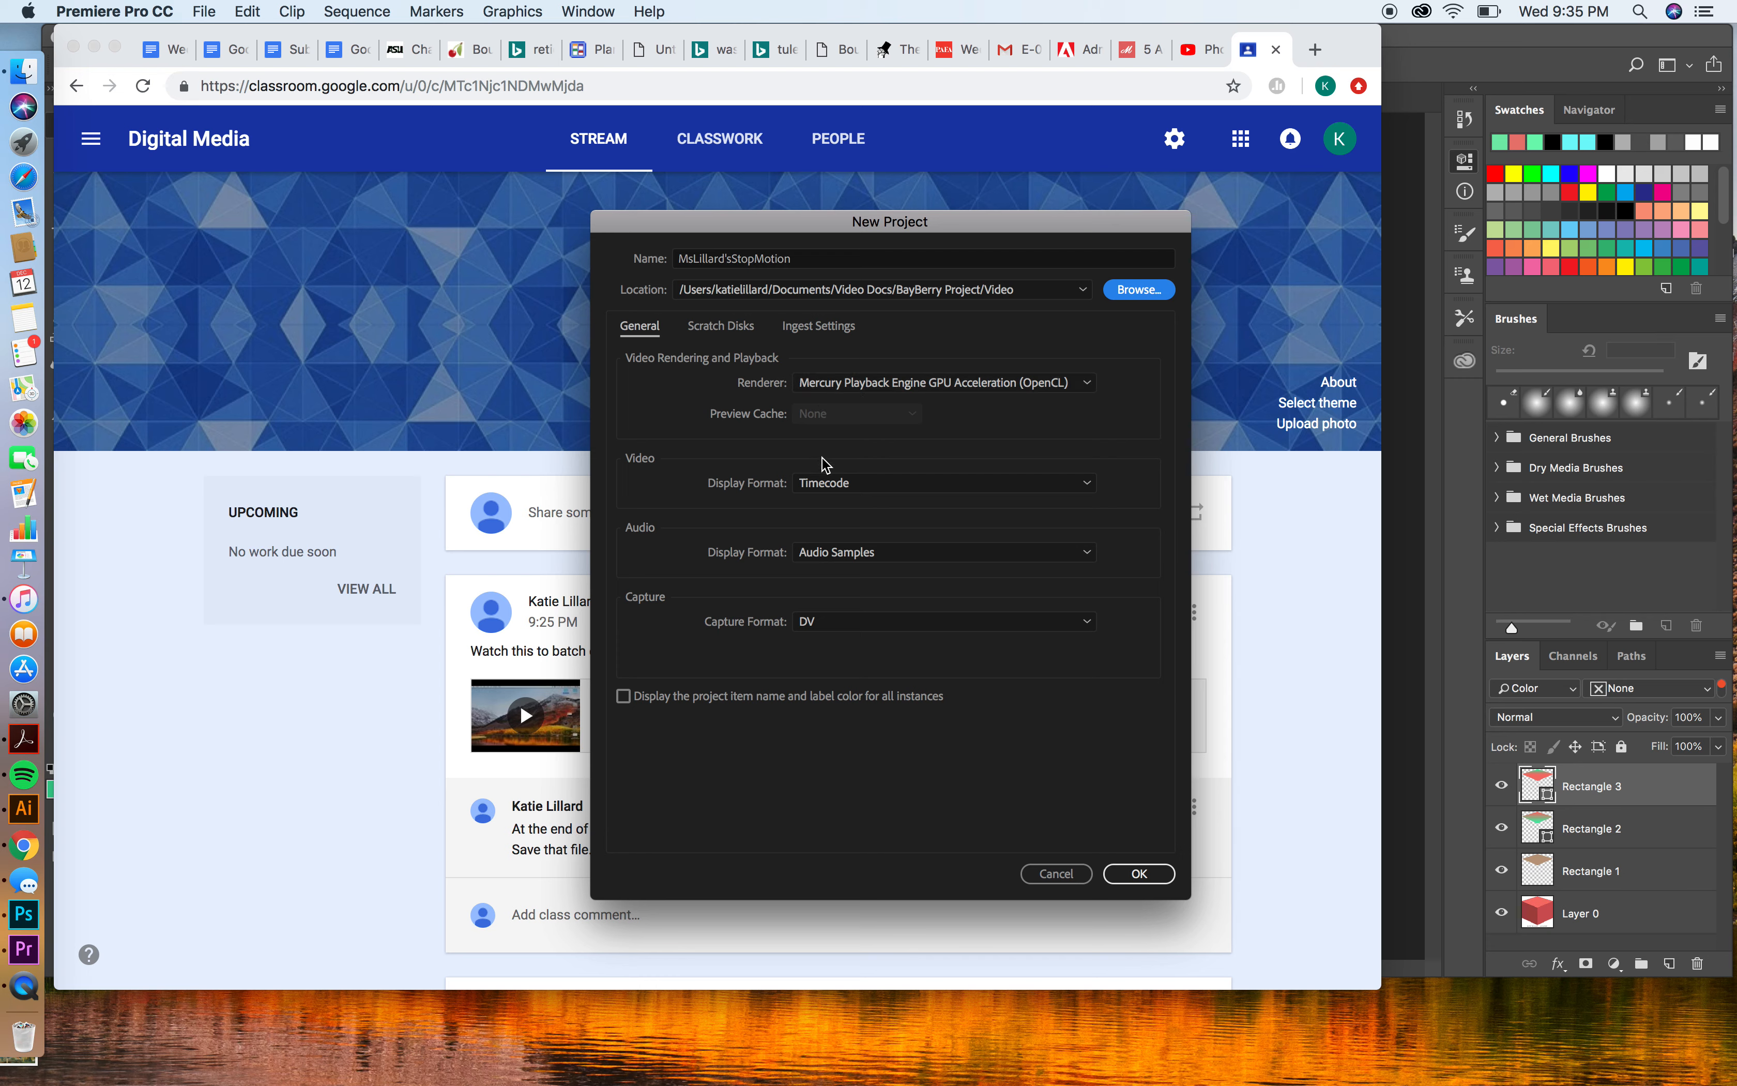
- Keep Mercury Playback Engine GPU Acceleration (OpenCL) as the renderer and create the project
{"action": "left_click", "coordinate": [894, 383]}
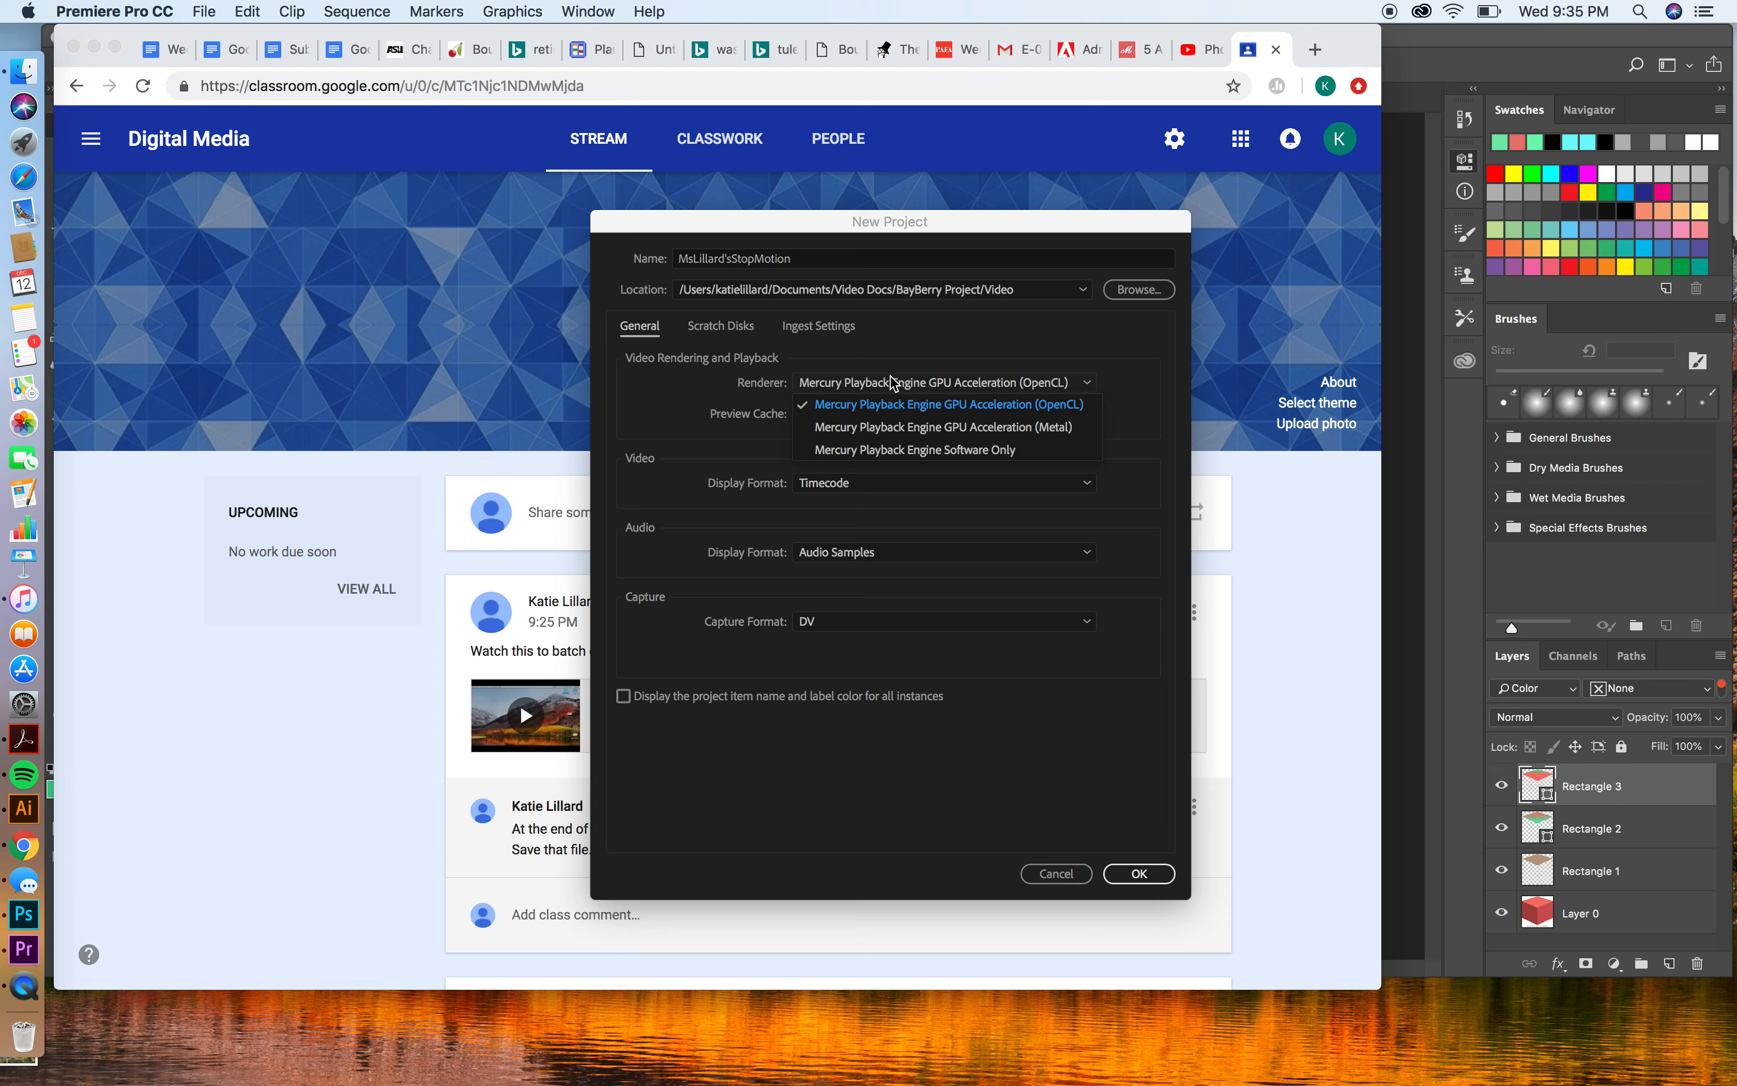
{"action": "left_click", "coordinate": [890, 375]}
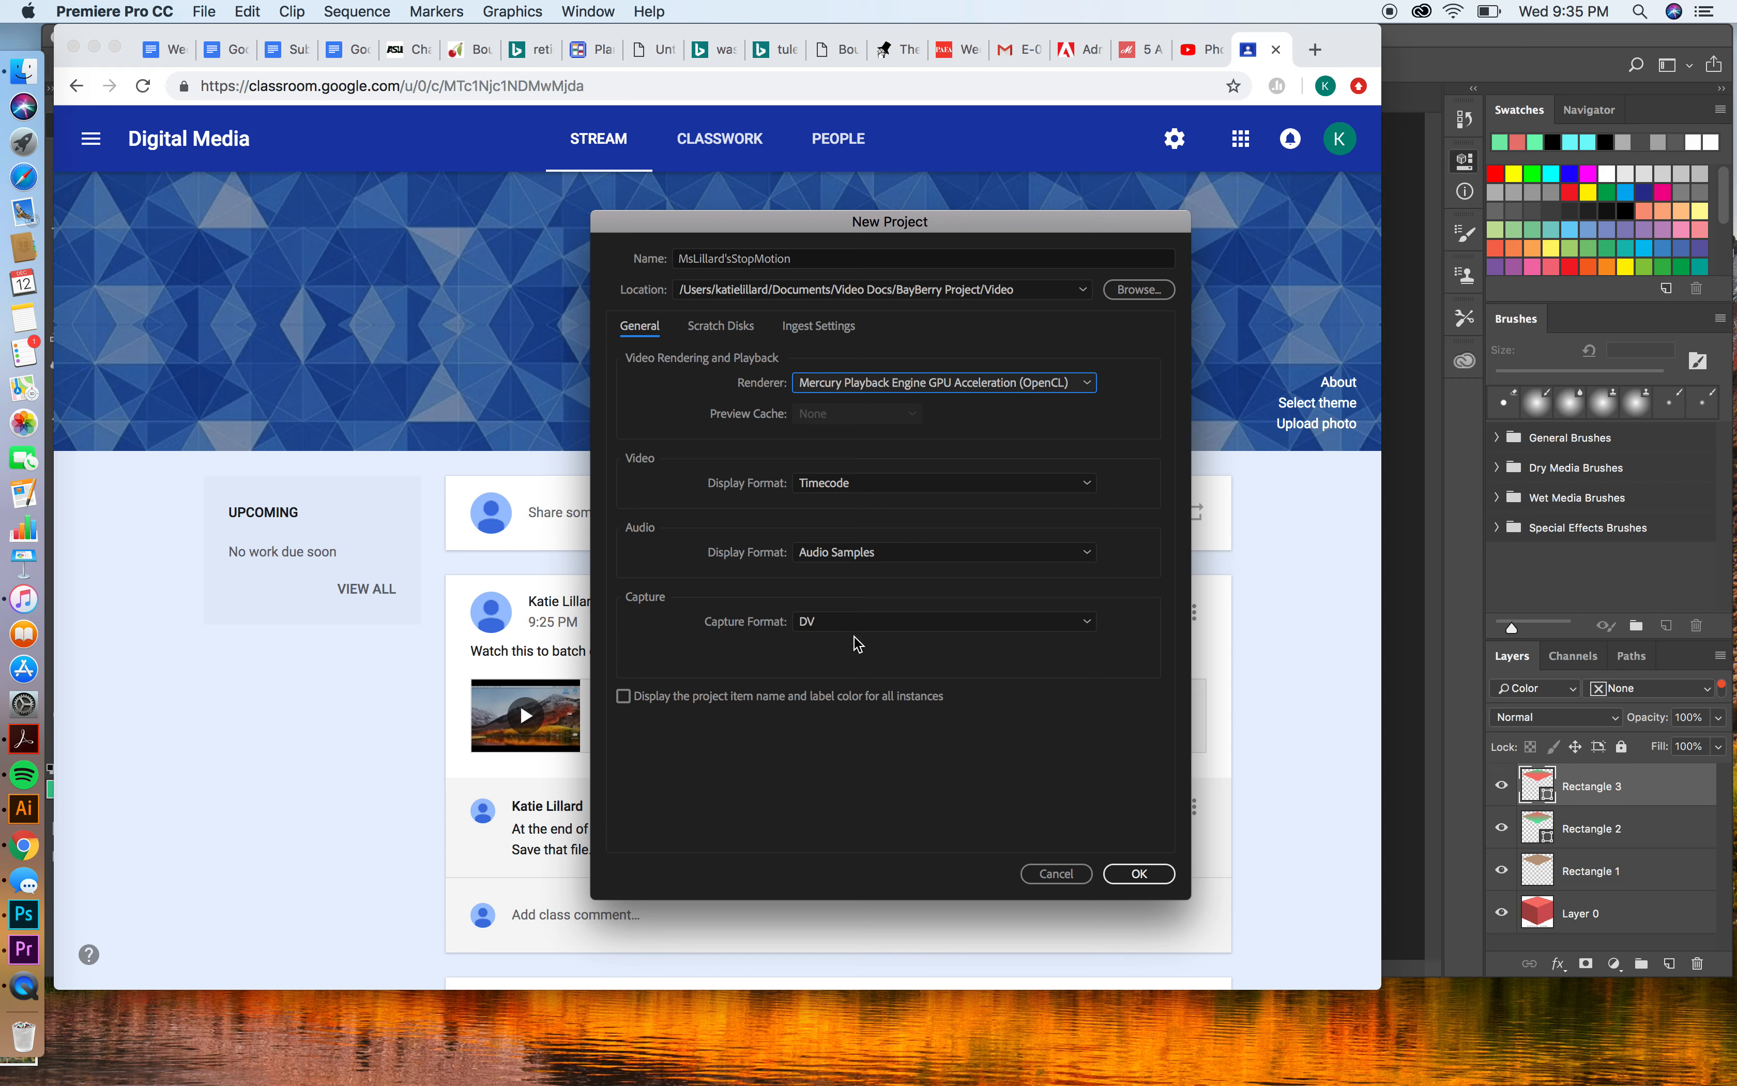
{"action": "left_click", "coordinate": [1127, 885]}
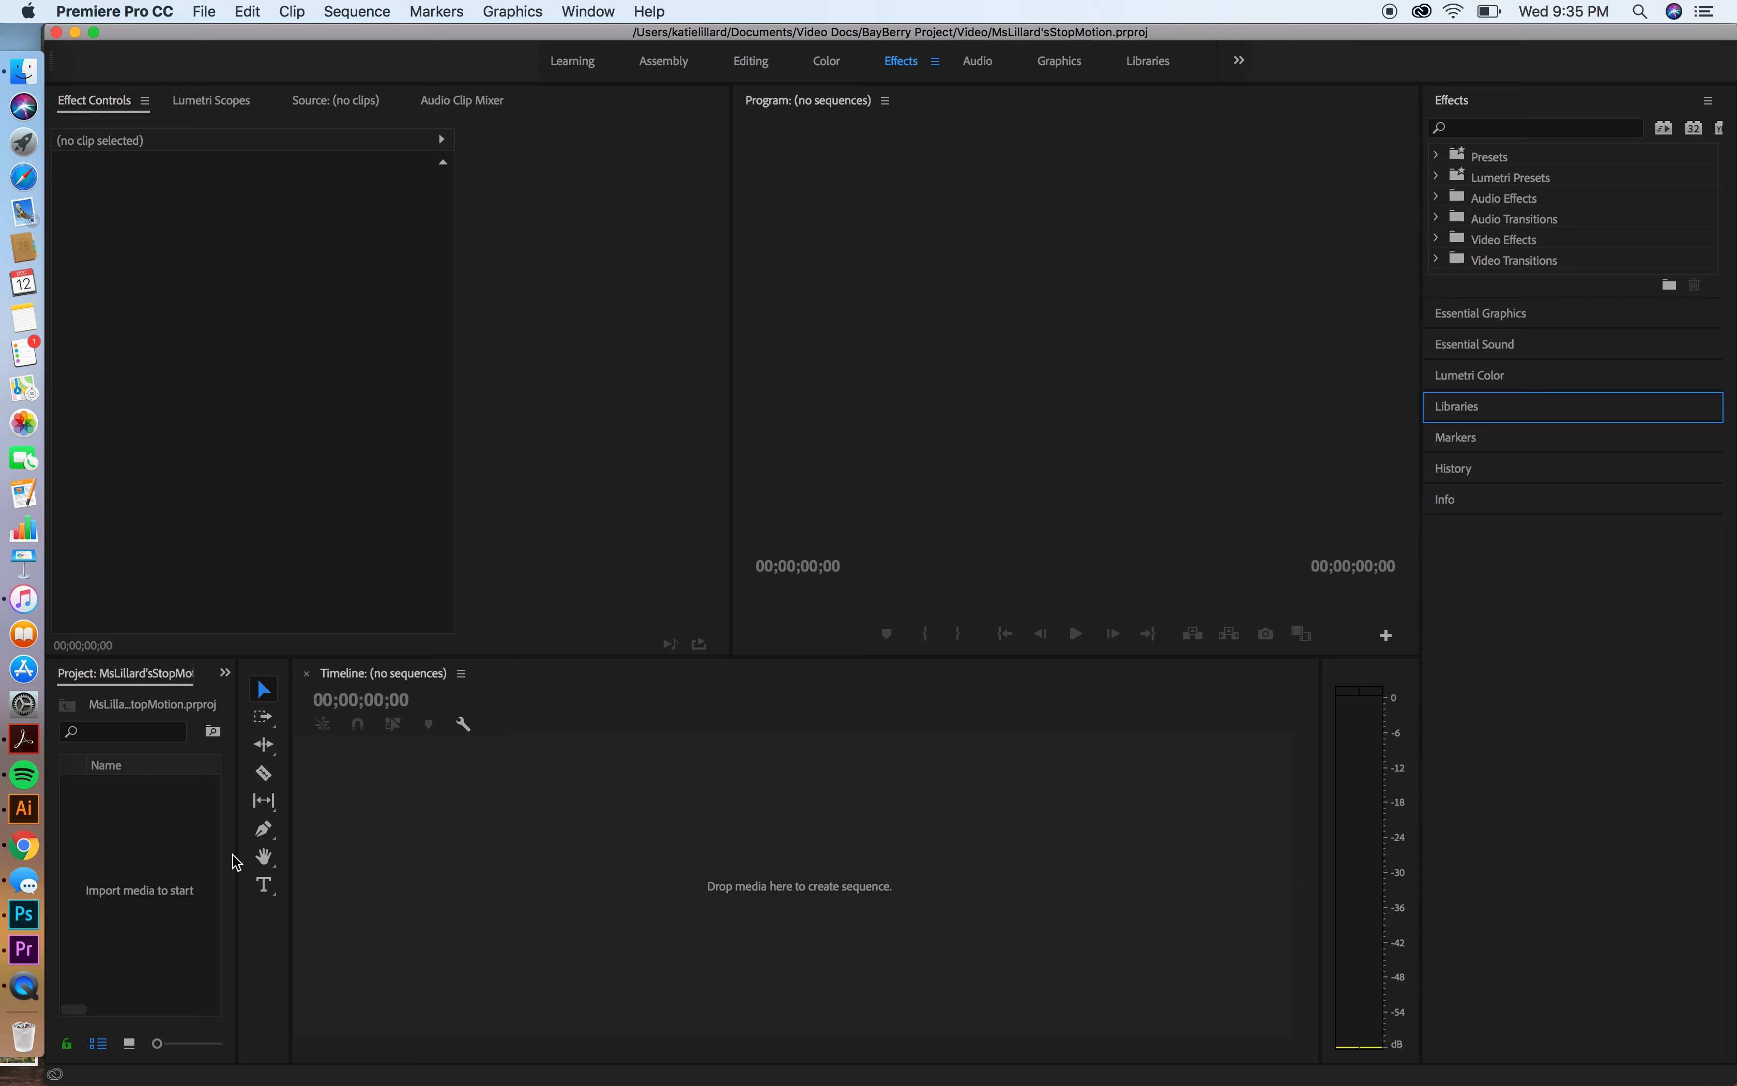
- Widen the project area to show more columns and create a bin named Photos
{"action": "left_click_drag", "start_coordinate": [233, 860], "coordinate": [376, 859]}
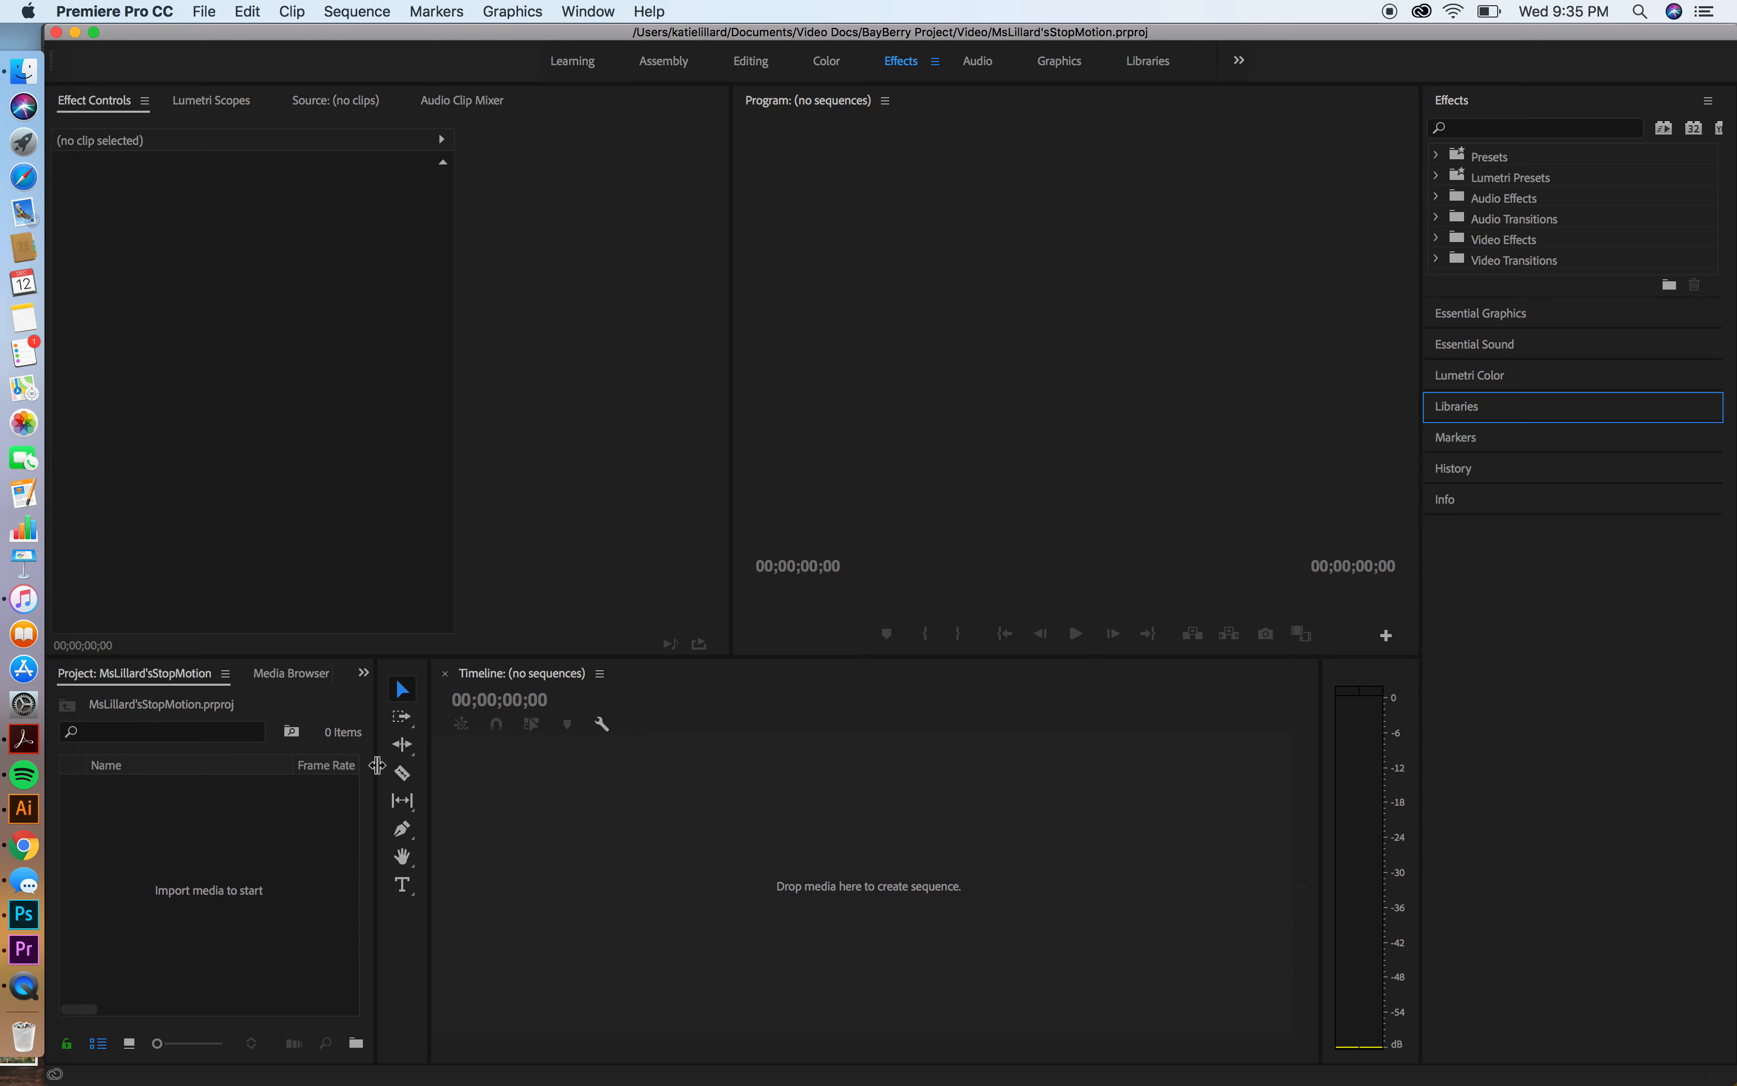
{"action": "left_click_drag", "start_coordinate": [377, 765], "coordinate": [480, 787]}
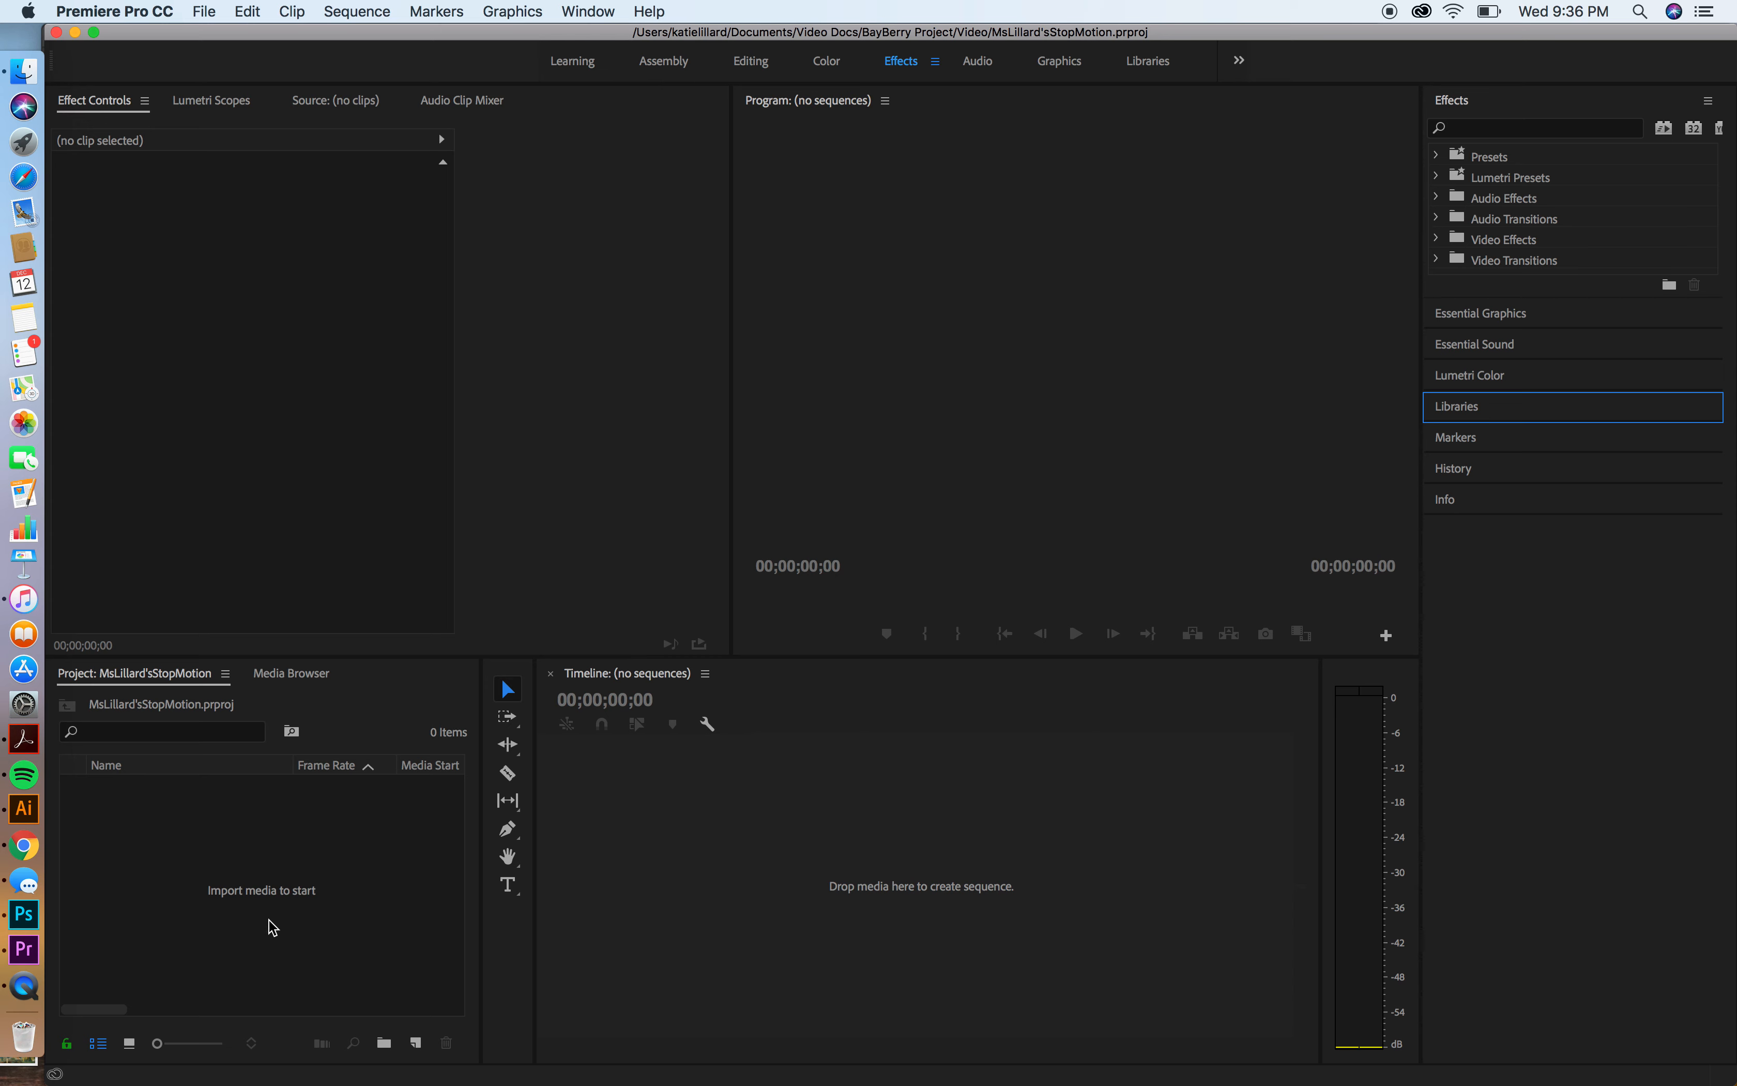
{"action": "left_click", "coordinate": [384, 1043]}
{"action": "left_click", "coordinate": [384, 1043]}
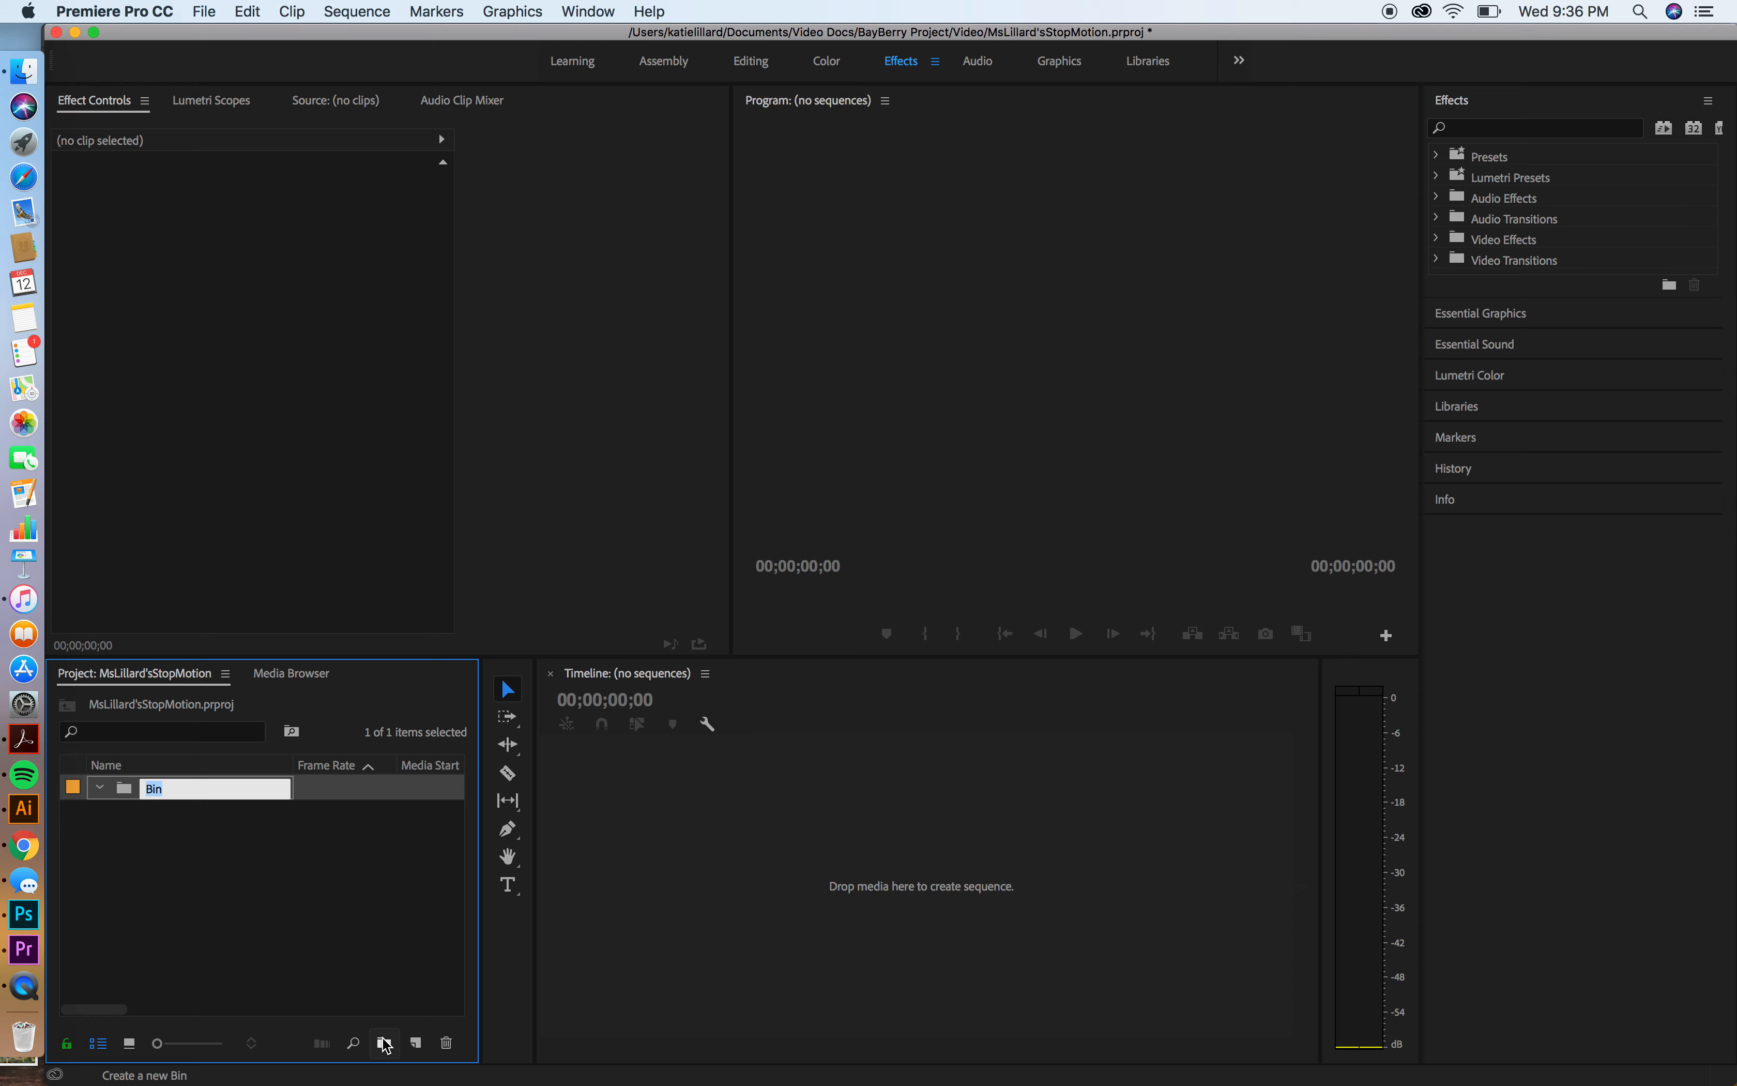
{"action": "type", "text": "Photos"}
{"action": "left_click", "coordinate": [299, 836]}
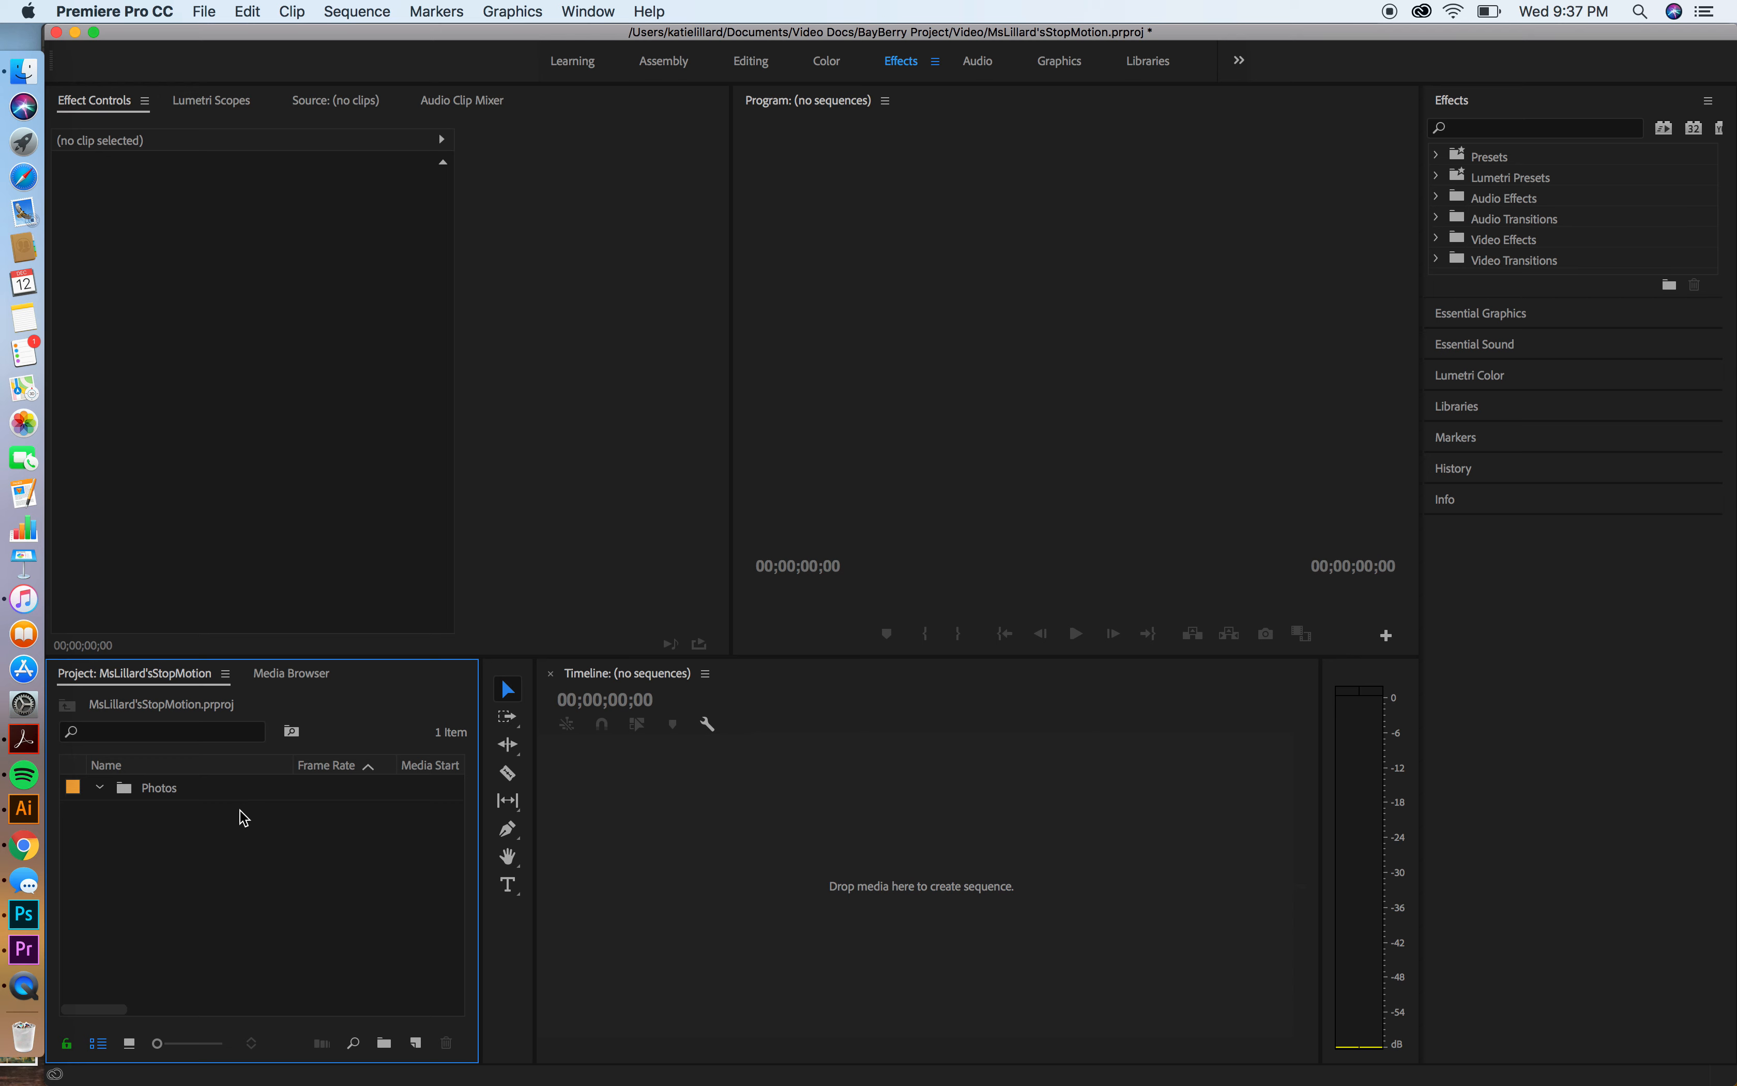
- Open the Photos bin and import download.jpg from the Desktop into it
{"action": "scroll", "coordinate": [242, 818], "scroll_direction": "right", "scroll_amount": 1}
{"action": "left_click", "coordinate": [147, 797]}
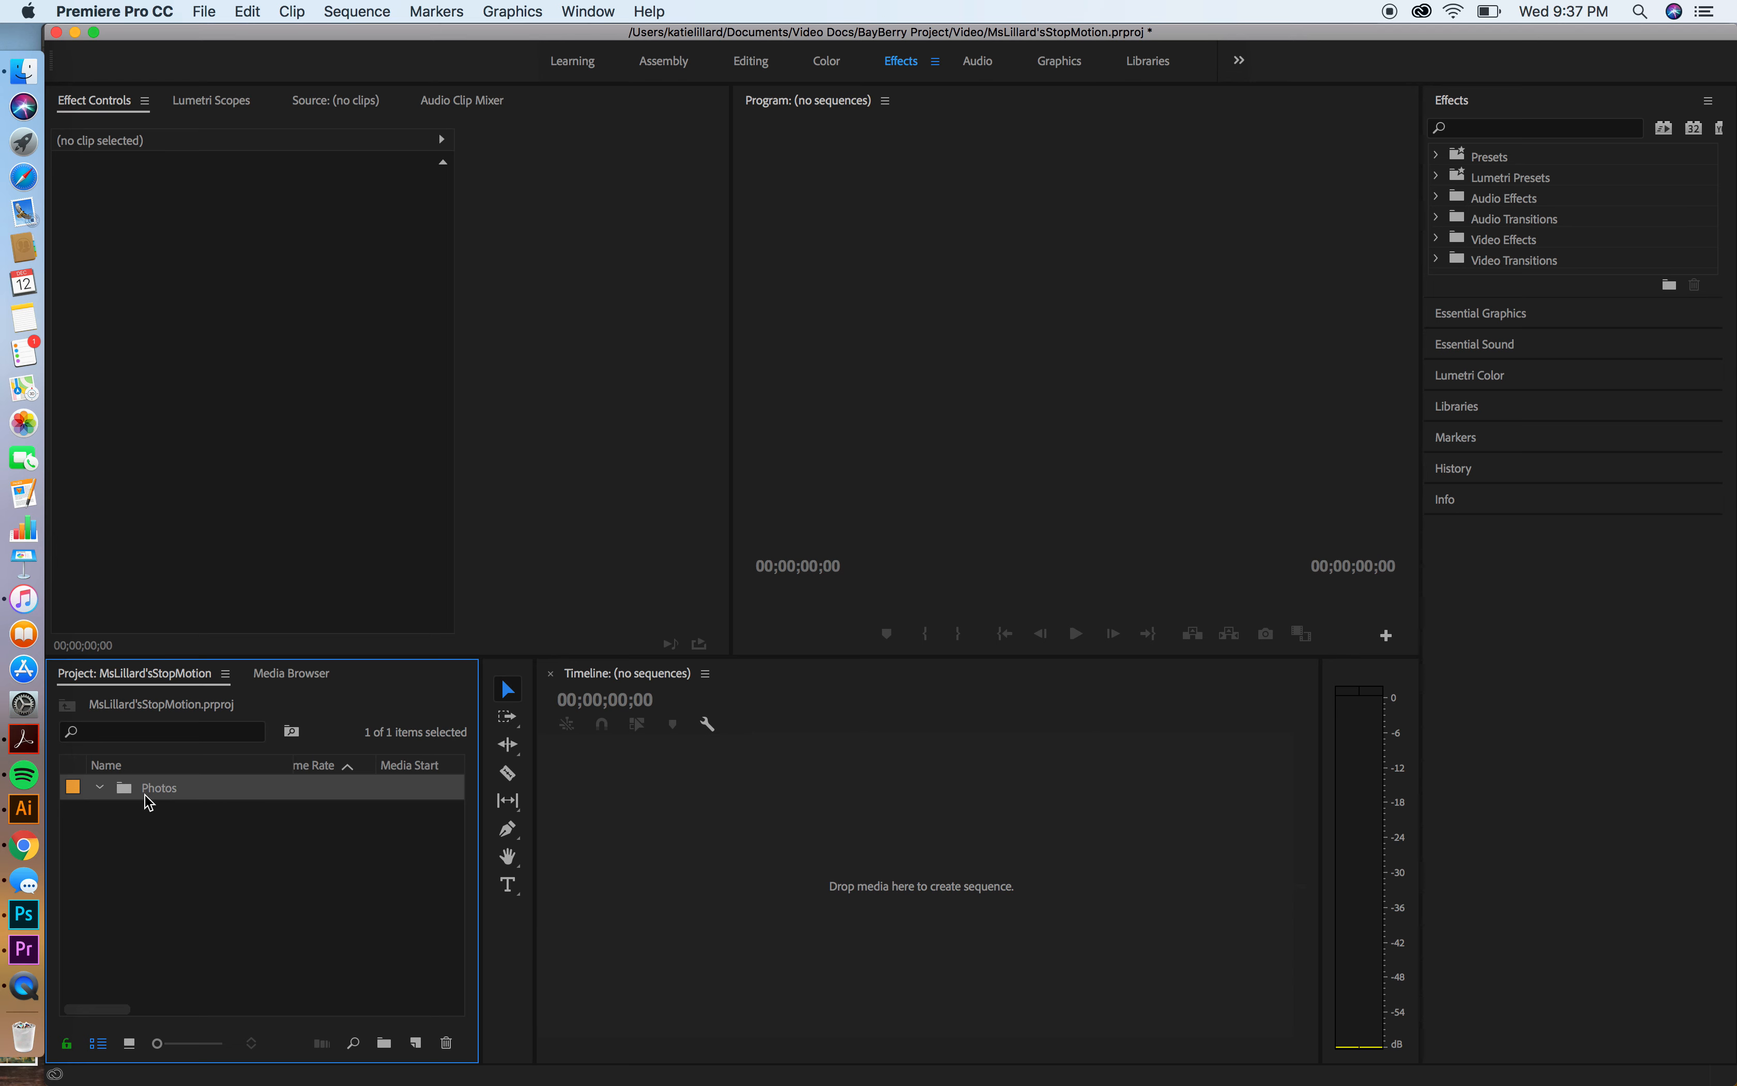
{"action": "double_click", "coordinate": [122, 801]}
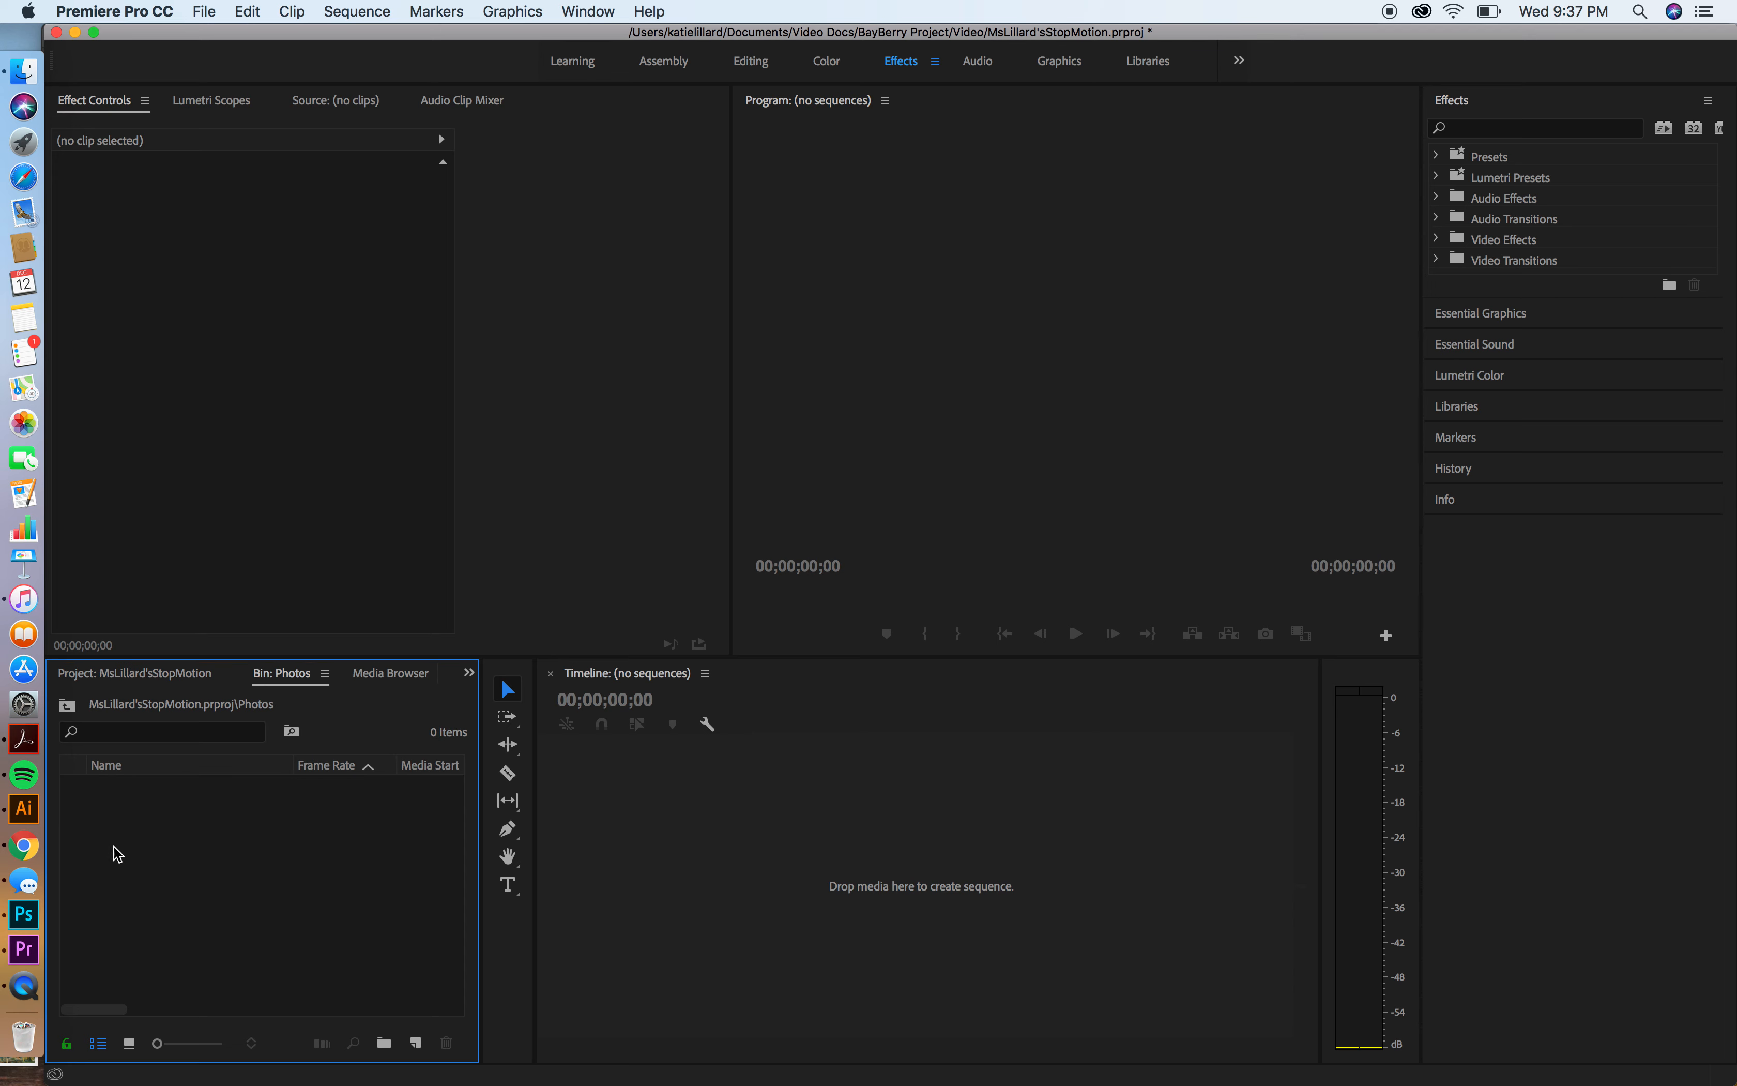
{"action": "left_click", "coordinate": [216, 11]}
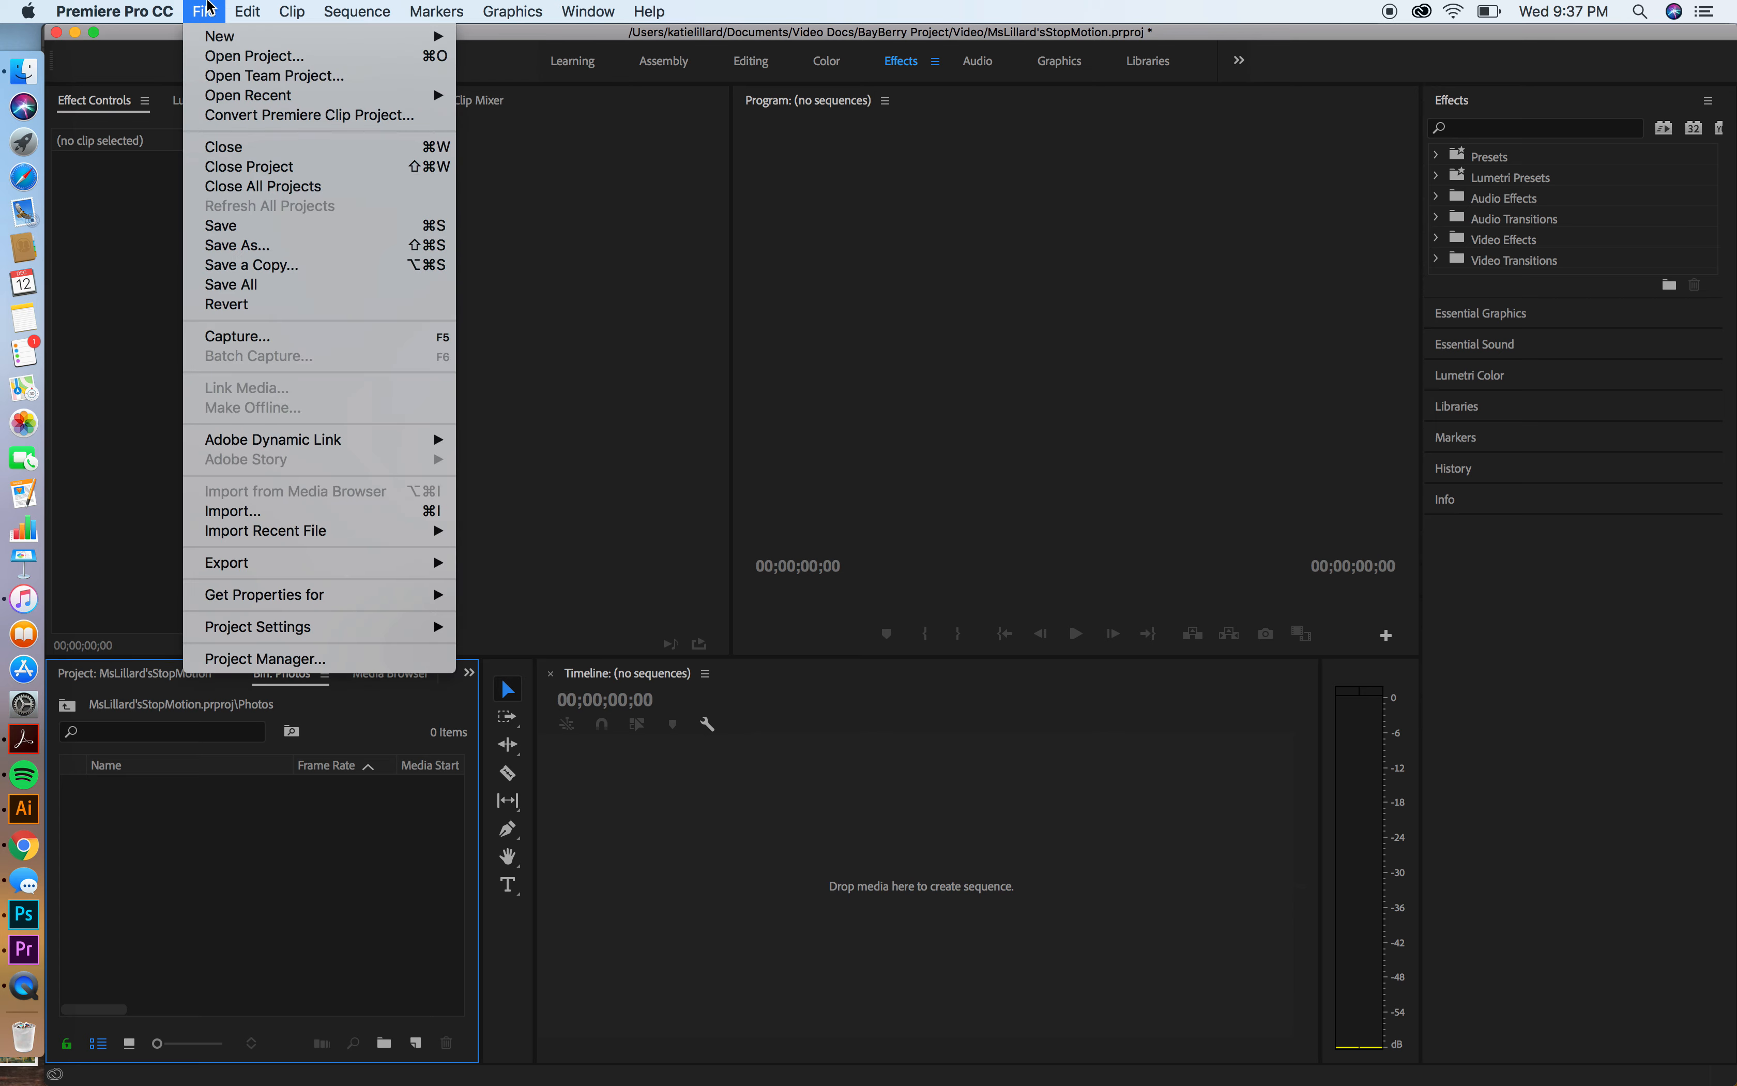
{"action": "left_click", "coordinate": [253, 512]}
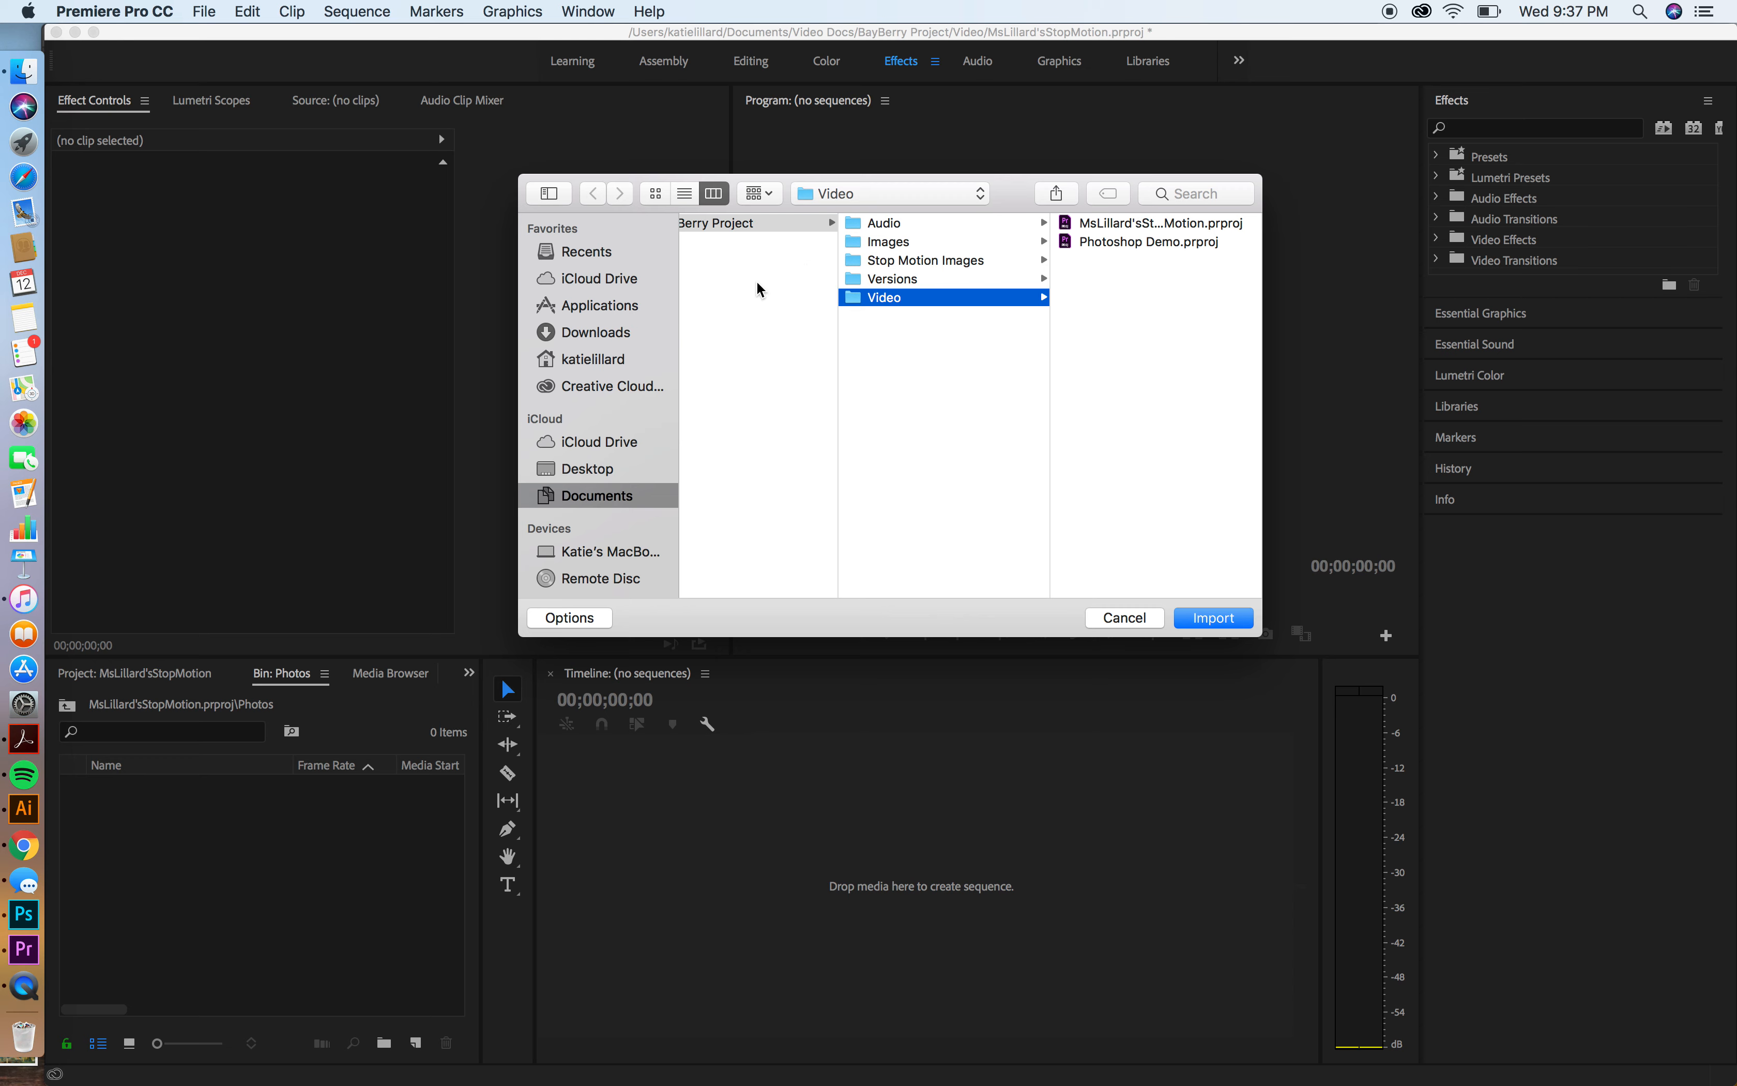
{"action": "scroll", "coordinate": [755, 279], "scroll_direction": "left", "scroll_amount": 2}
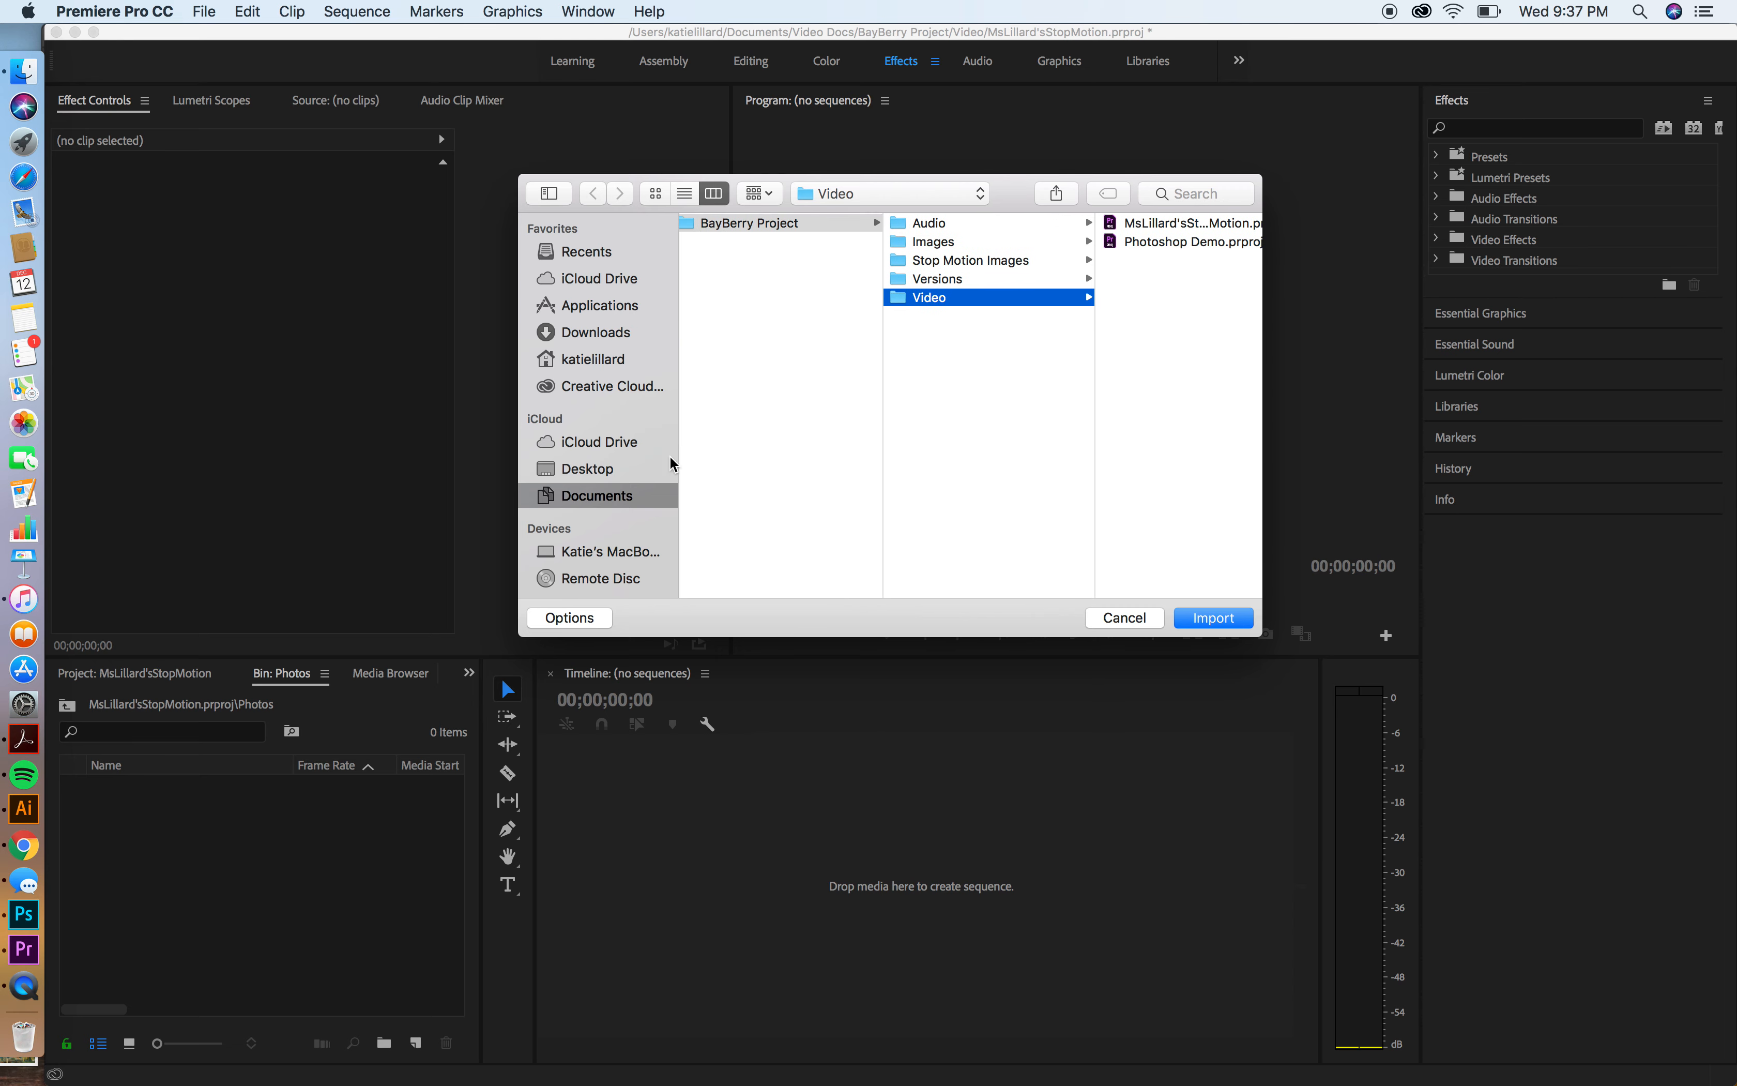
{"action": "left_click", "coordinate": [578, 469]}
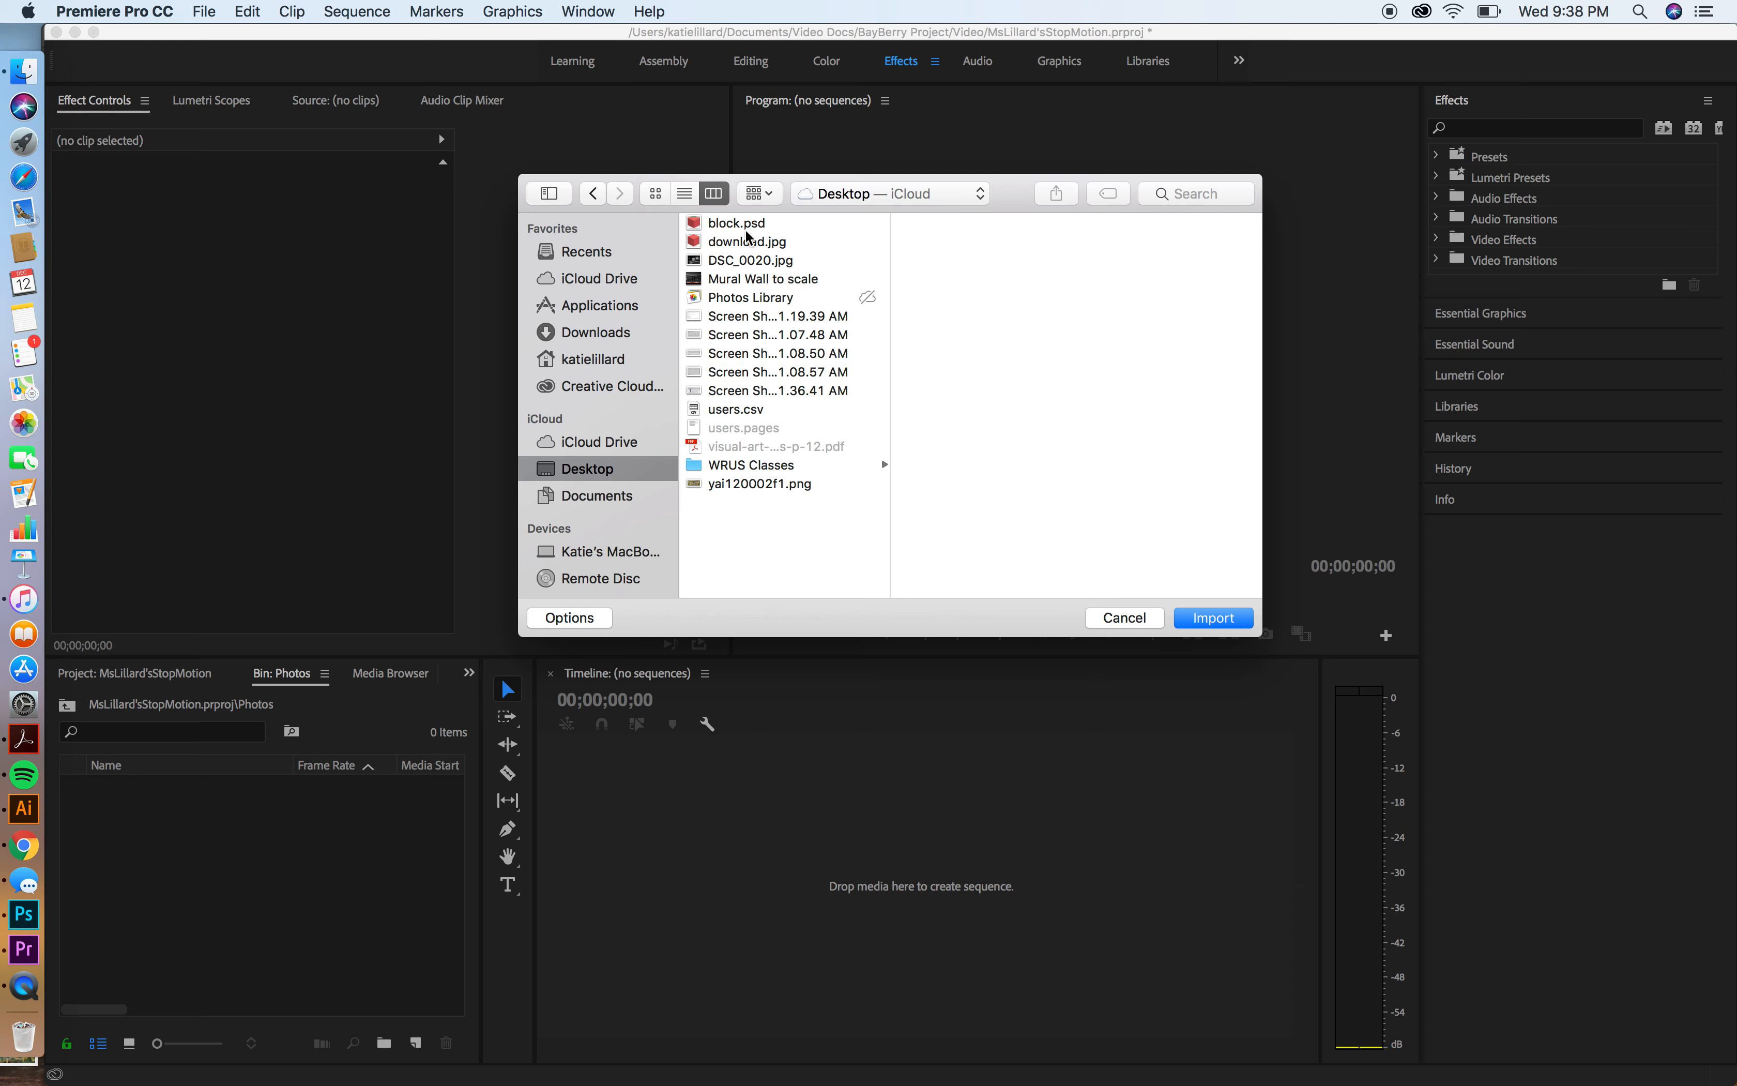
{"action": "left_click", "coordinate": [749, 246]}
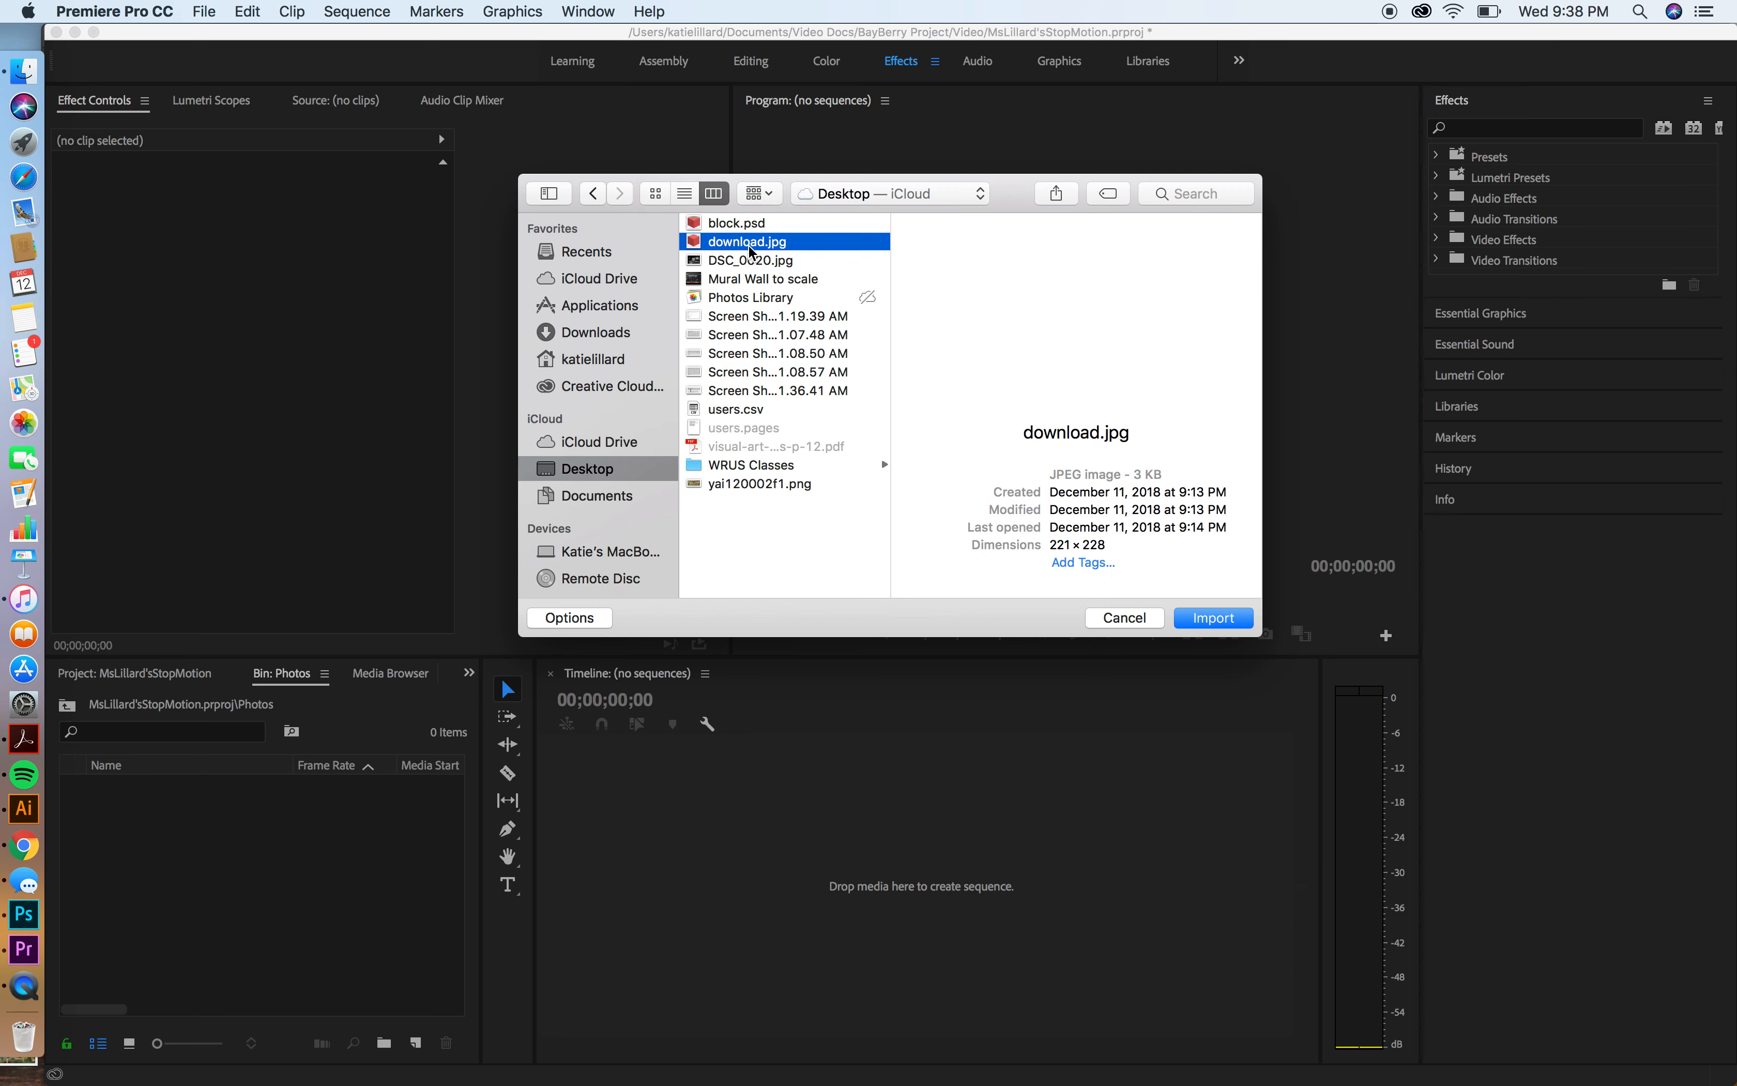
{"action": "left_click", "coordinate": [1212, 618]}
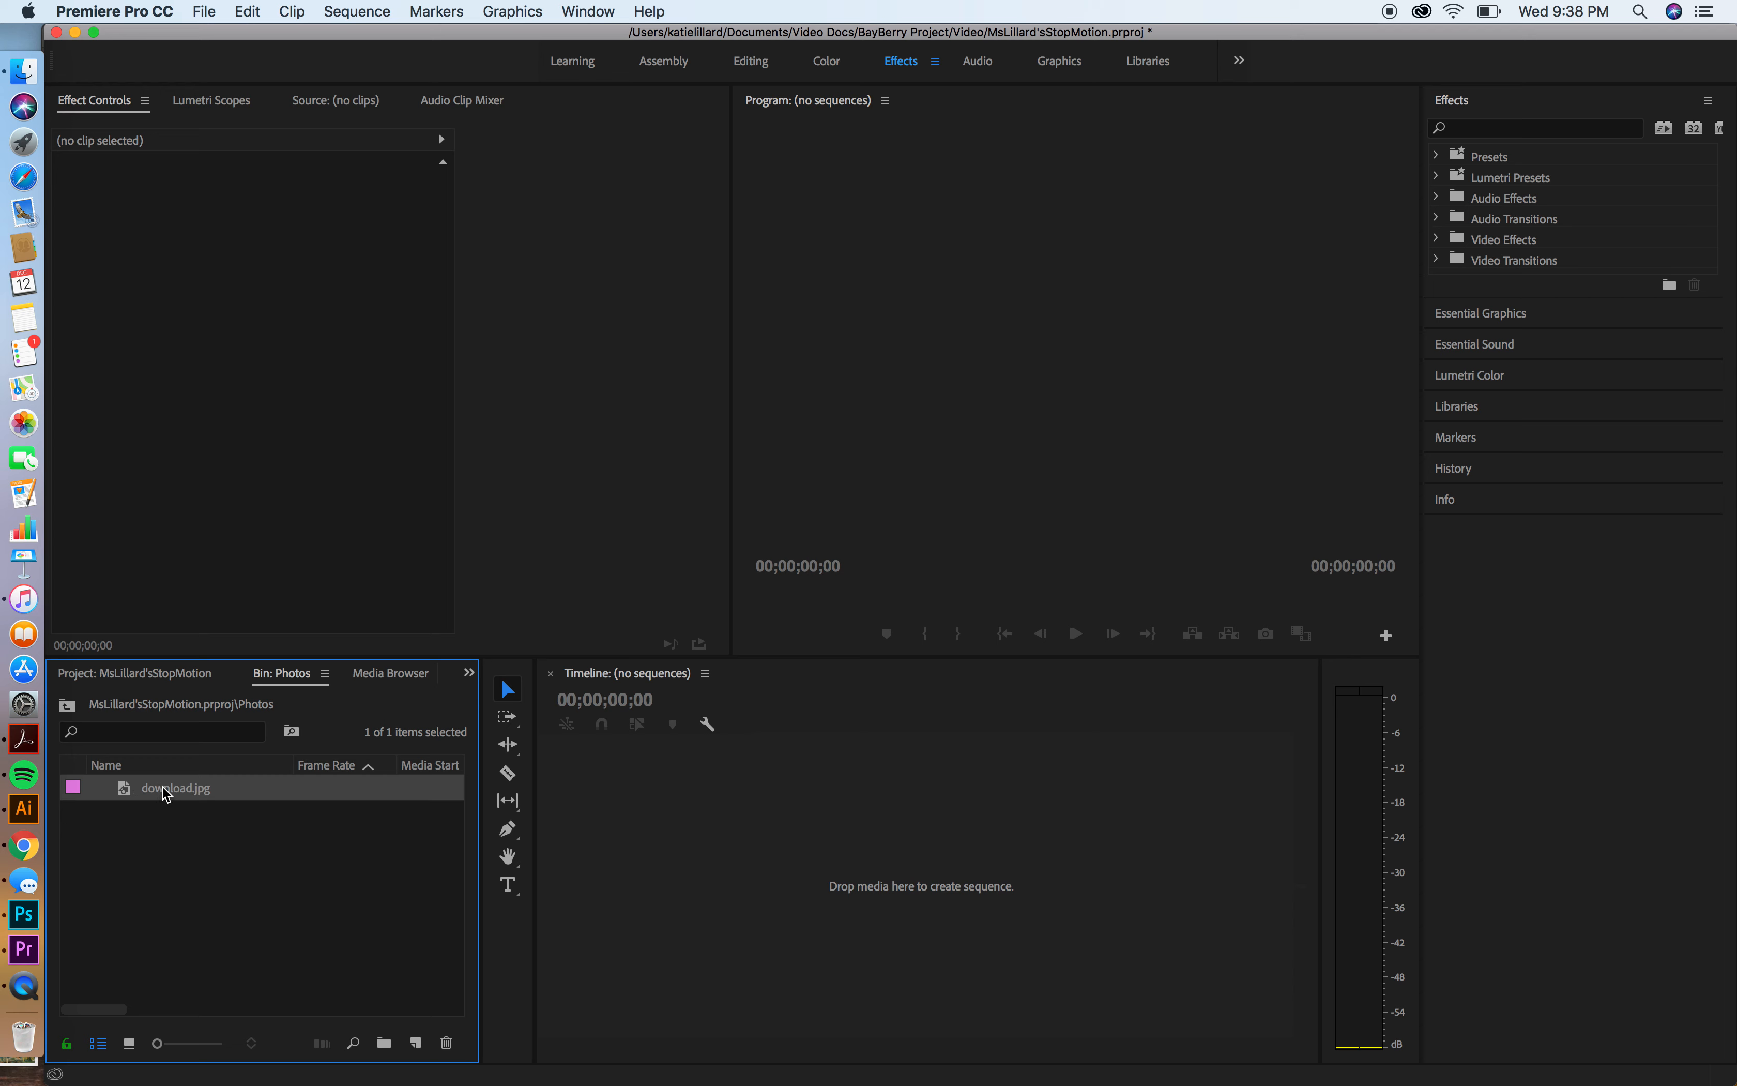
- Create a sequence by placing download.jpg in the empty timeline and play it through
{"action": "left_click_drag", "start_coordinate": [166, 792], "coordinate": [617, 781]}
{"action": "left_click_drag", "start_coordinate": [618, 783], "coordinate": [617, 782]}
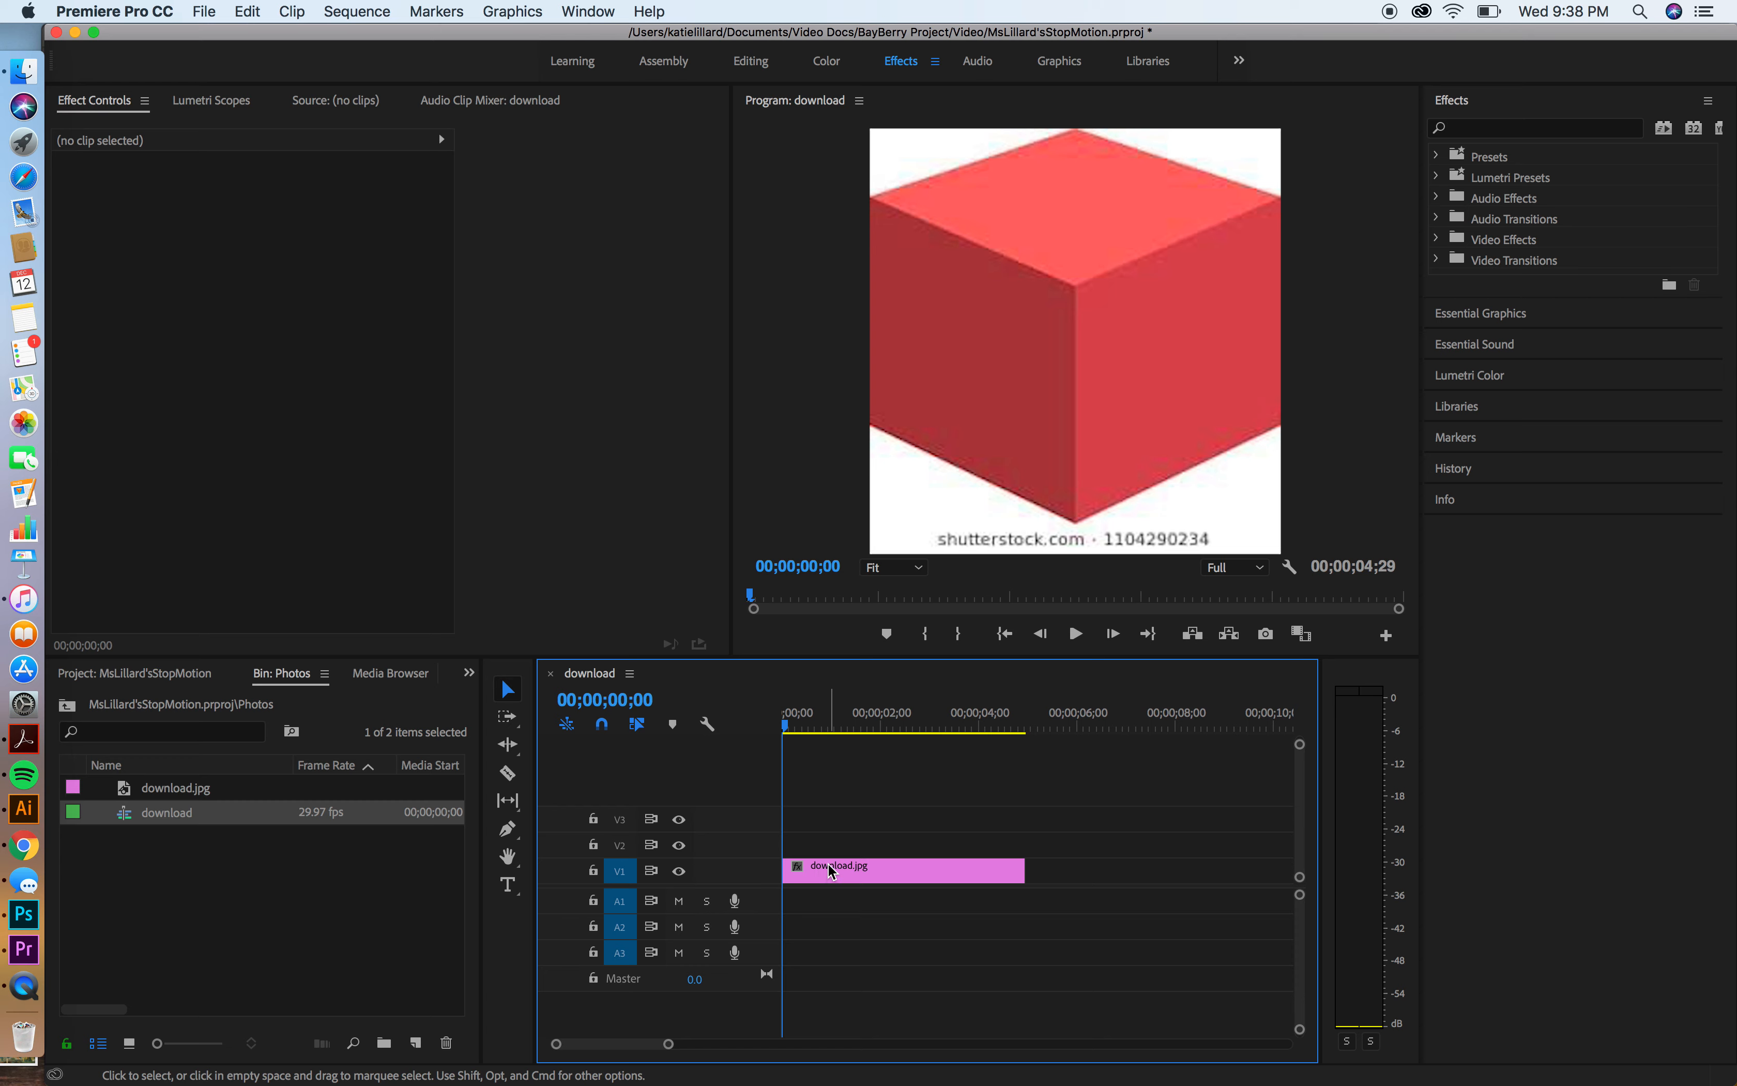
{"action": "key", "text": "space"}
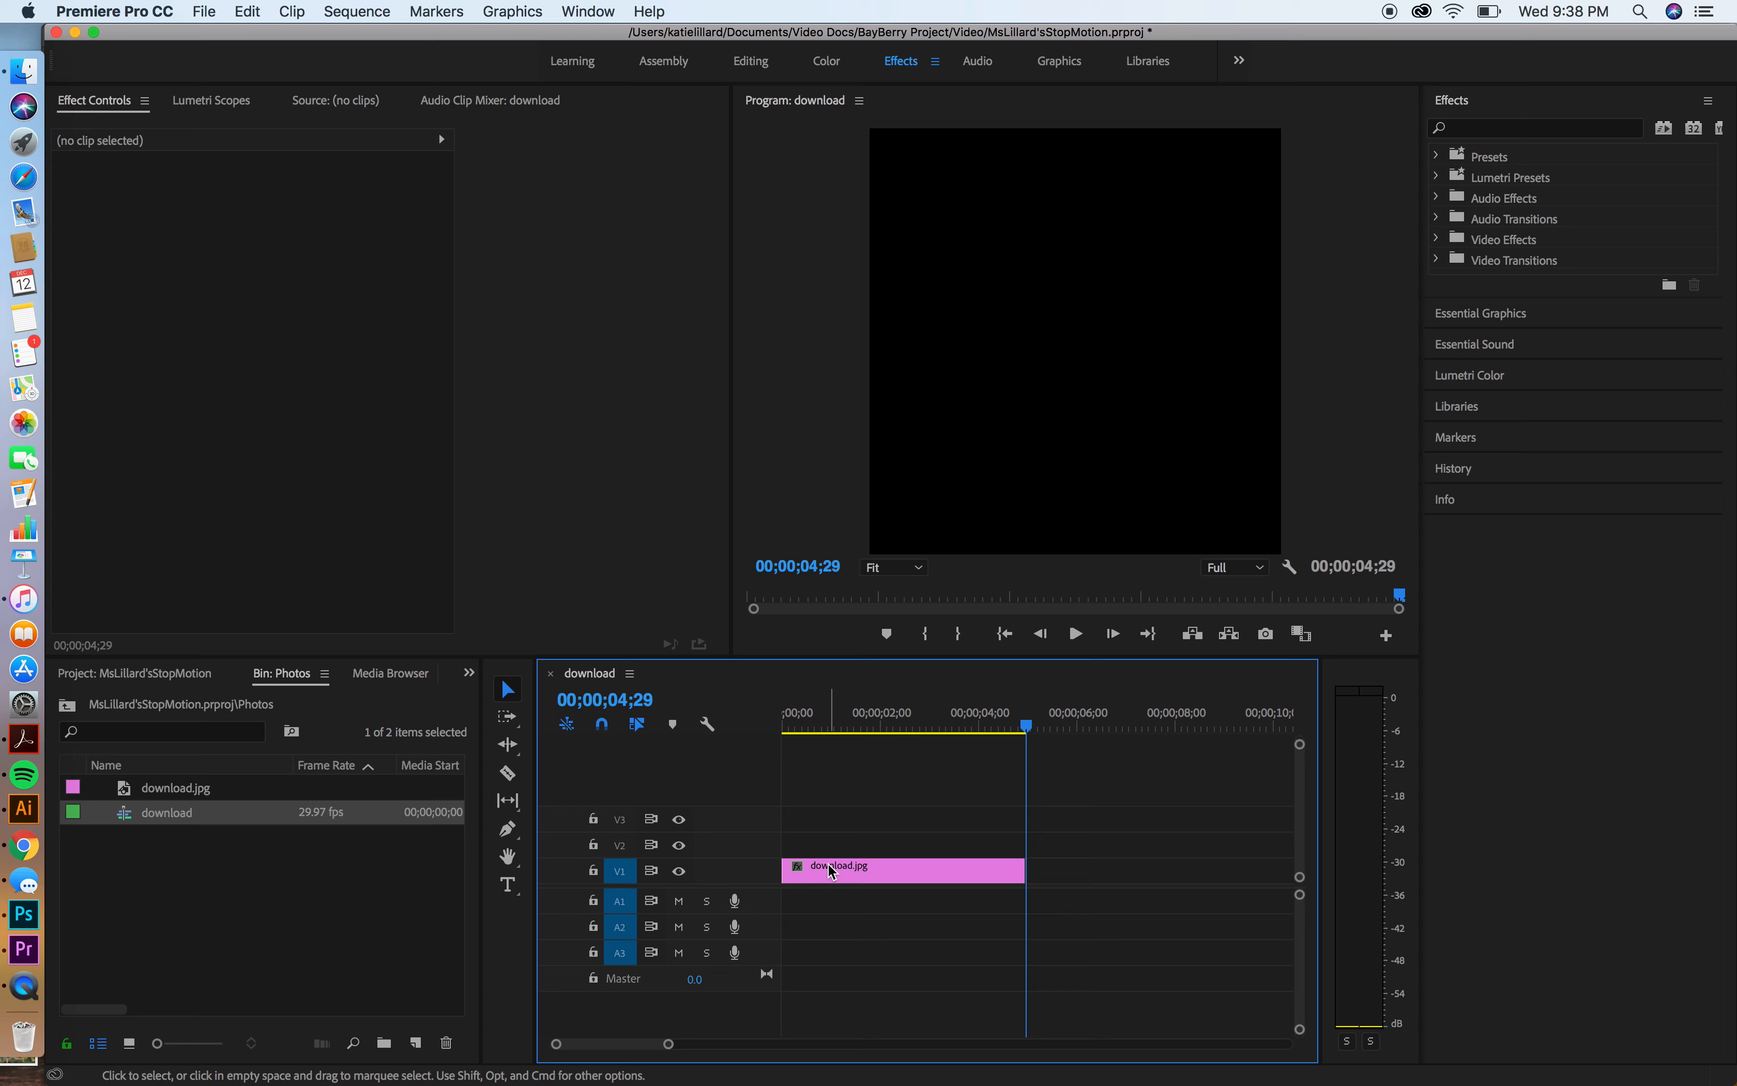
- Examine the download.jpg clip against the time ruler at several timeline zoom levels
{"action": "scroll", "coordinate": [826, 868], "scroll_direction": "down", "scroll_amount": 5}
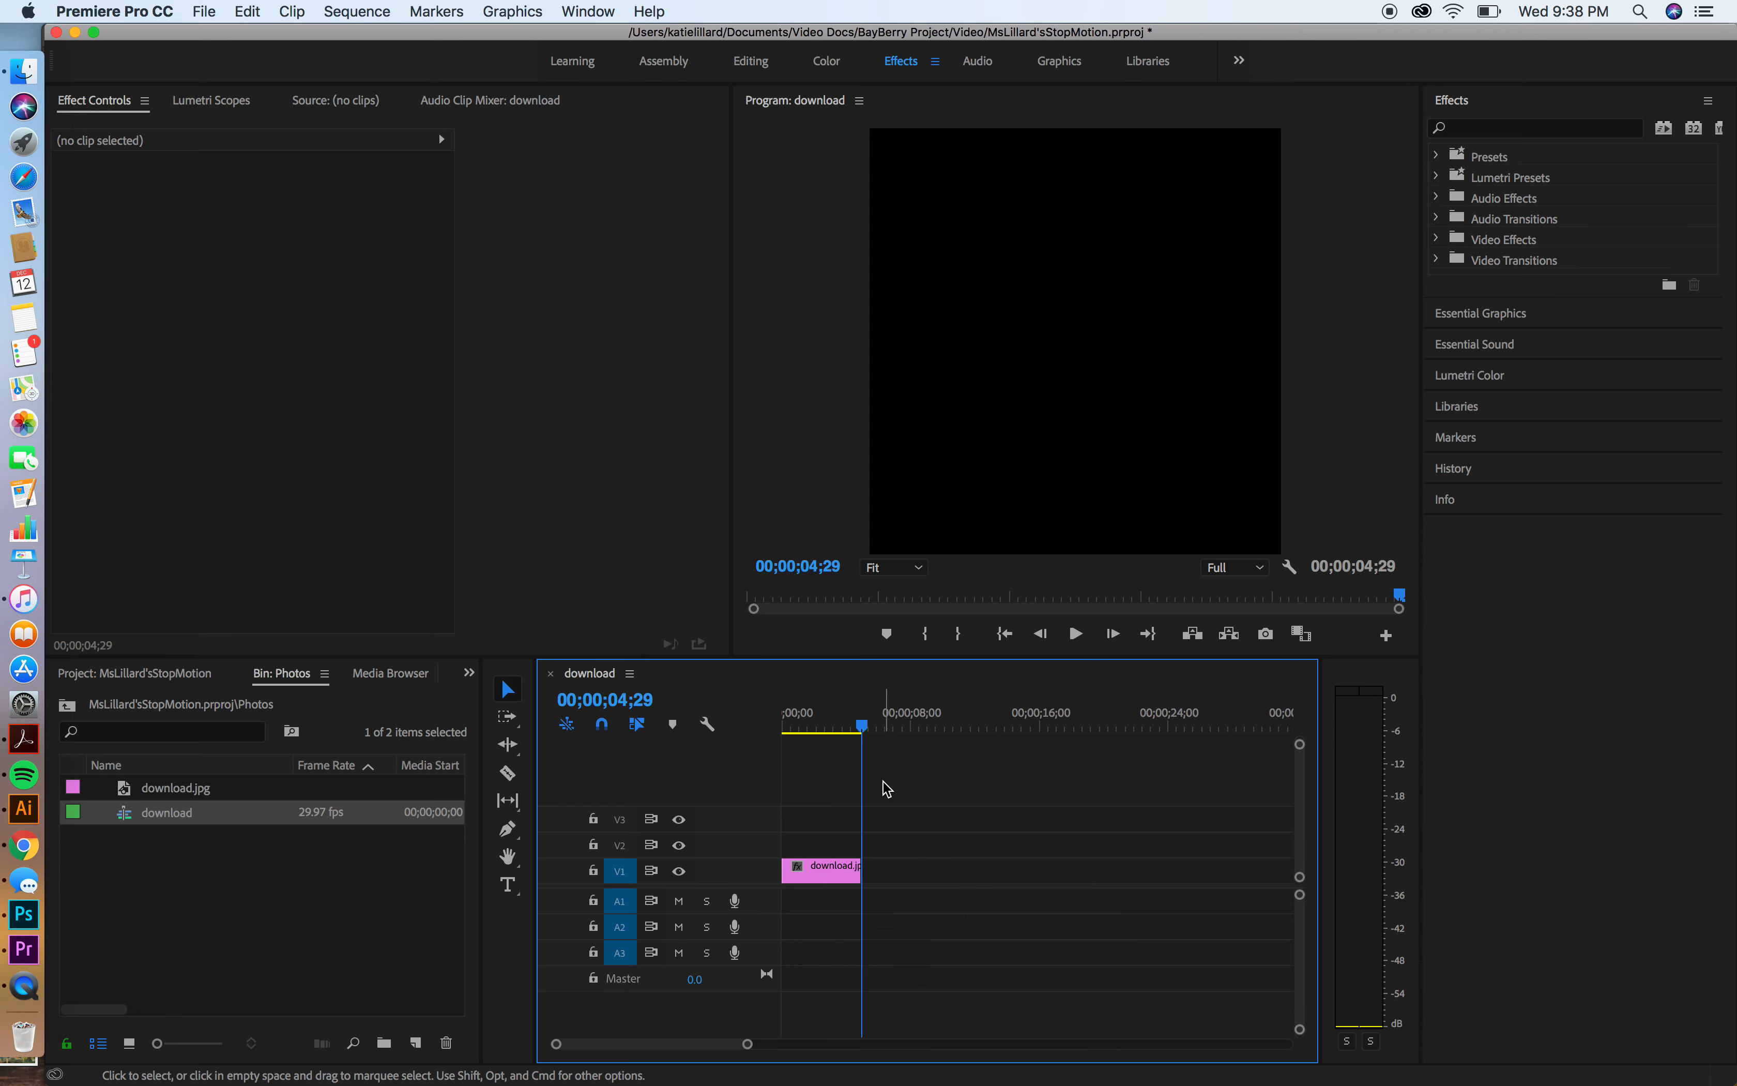
{"action": "left_click_drag", "start_coordinate": [894, 779], "coordinate": [839, 809]}
{"action": "scroll", "coordinate": [902, 843], "scroll_direction": "down", "scroll_amount": 10}
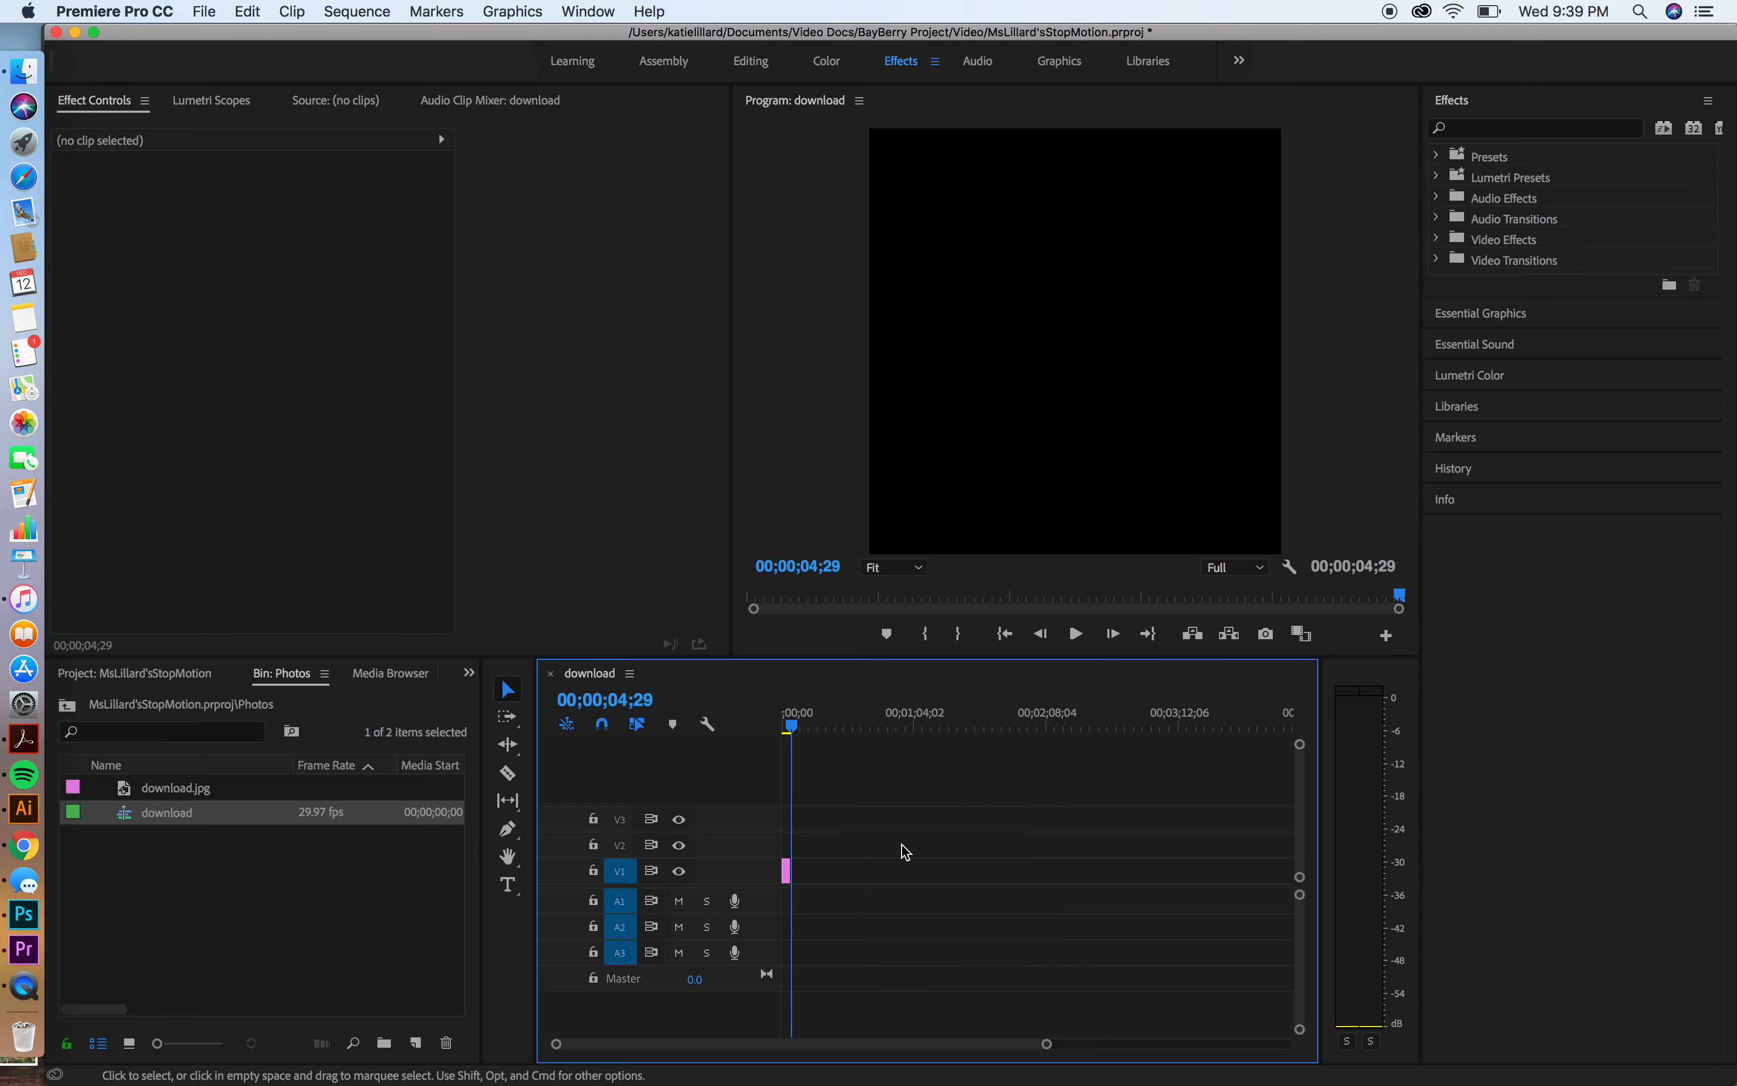
{"action": "scroll", "coordinate": [901, 843], "scroll_direction": "up", "scroll_amount": 10}
{"action": "scroll", "coordinate": [904, 851], "scroll_direction": "up", "scroll_amount": 15}
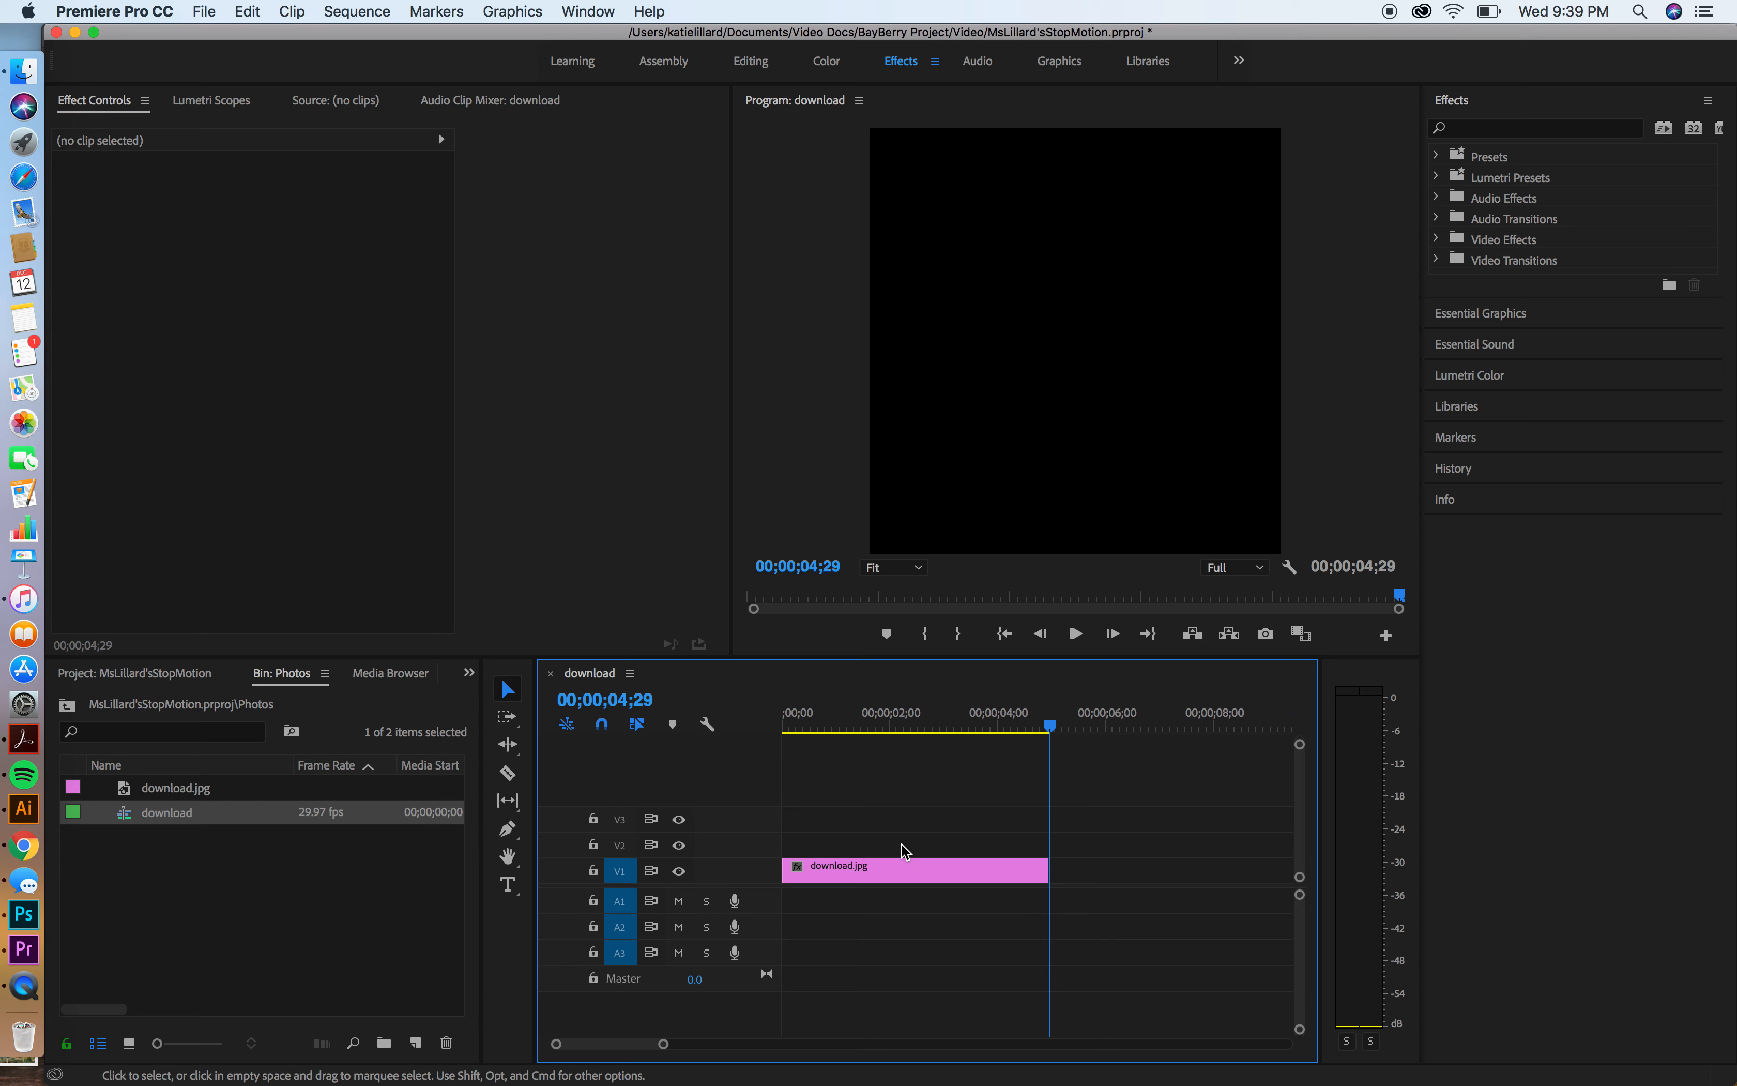
{"action": "scroll", "coordinate": [931, 908], "scroll_direction": "down", "scroll_amount": 2}
{"action": "scroll", "coordinate": [931, 908], "scroll_direction": "down", "scroll_amount": 2}
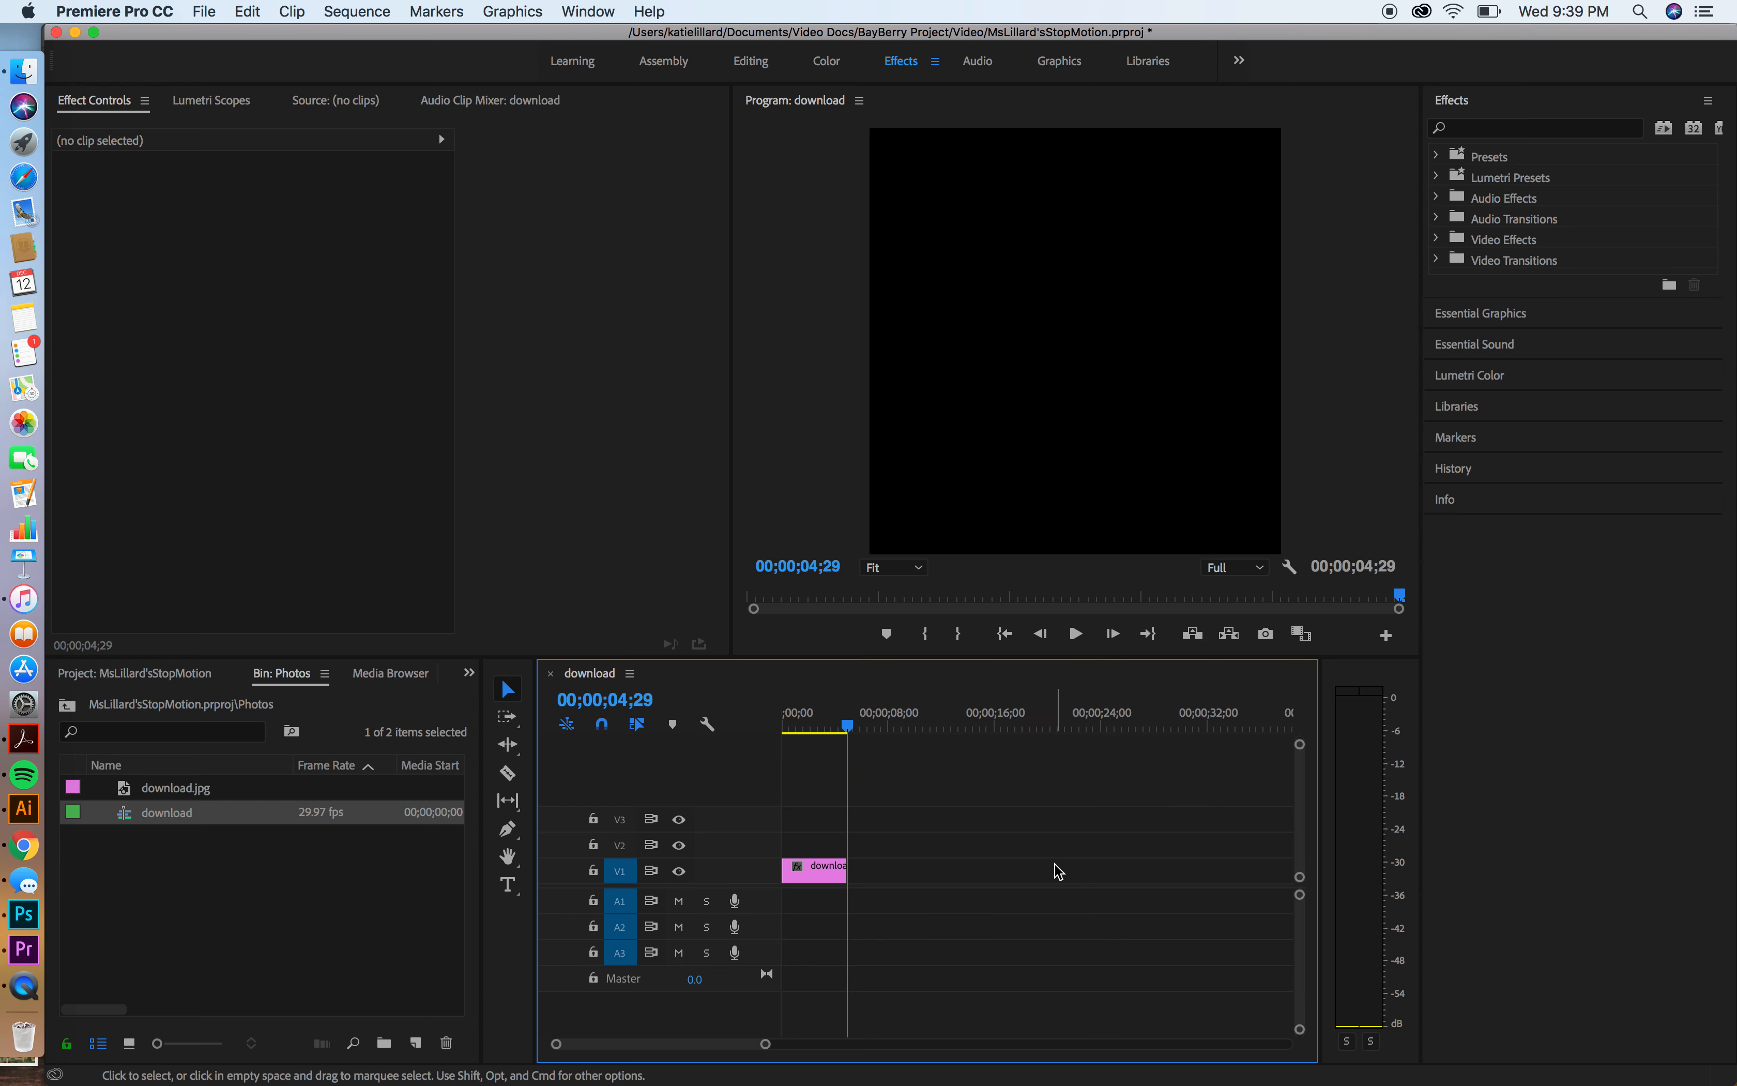
{"action": "scroll", "coordinate": [1033, 932], "scroll_direction": "down", "scroll_amount": 2}
{"action": "scroll", "coordinate": [1033, 932], "scroll_direction": "down", "scroll_amount": 2}
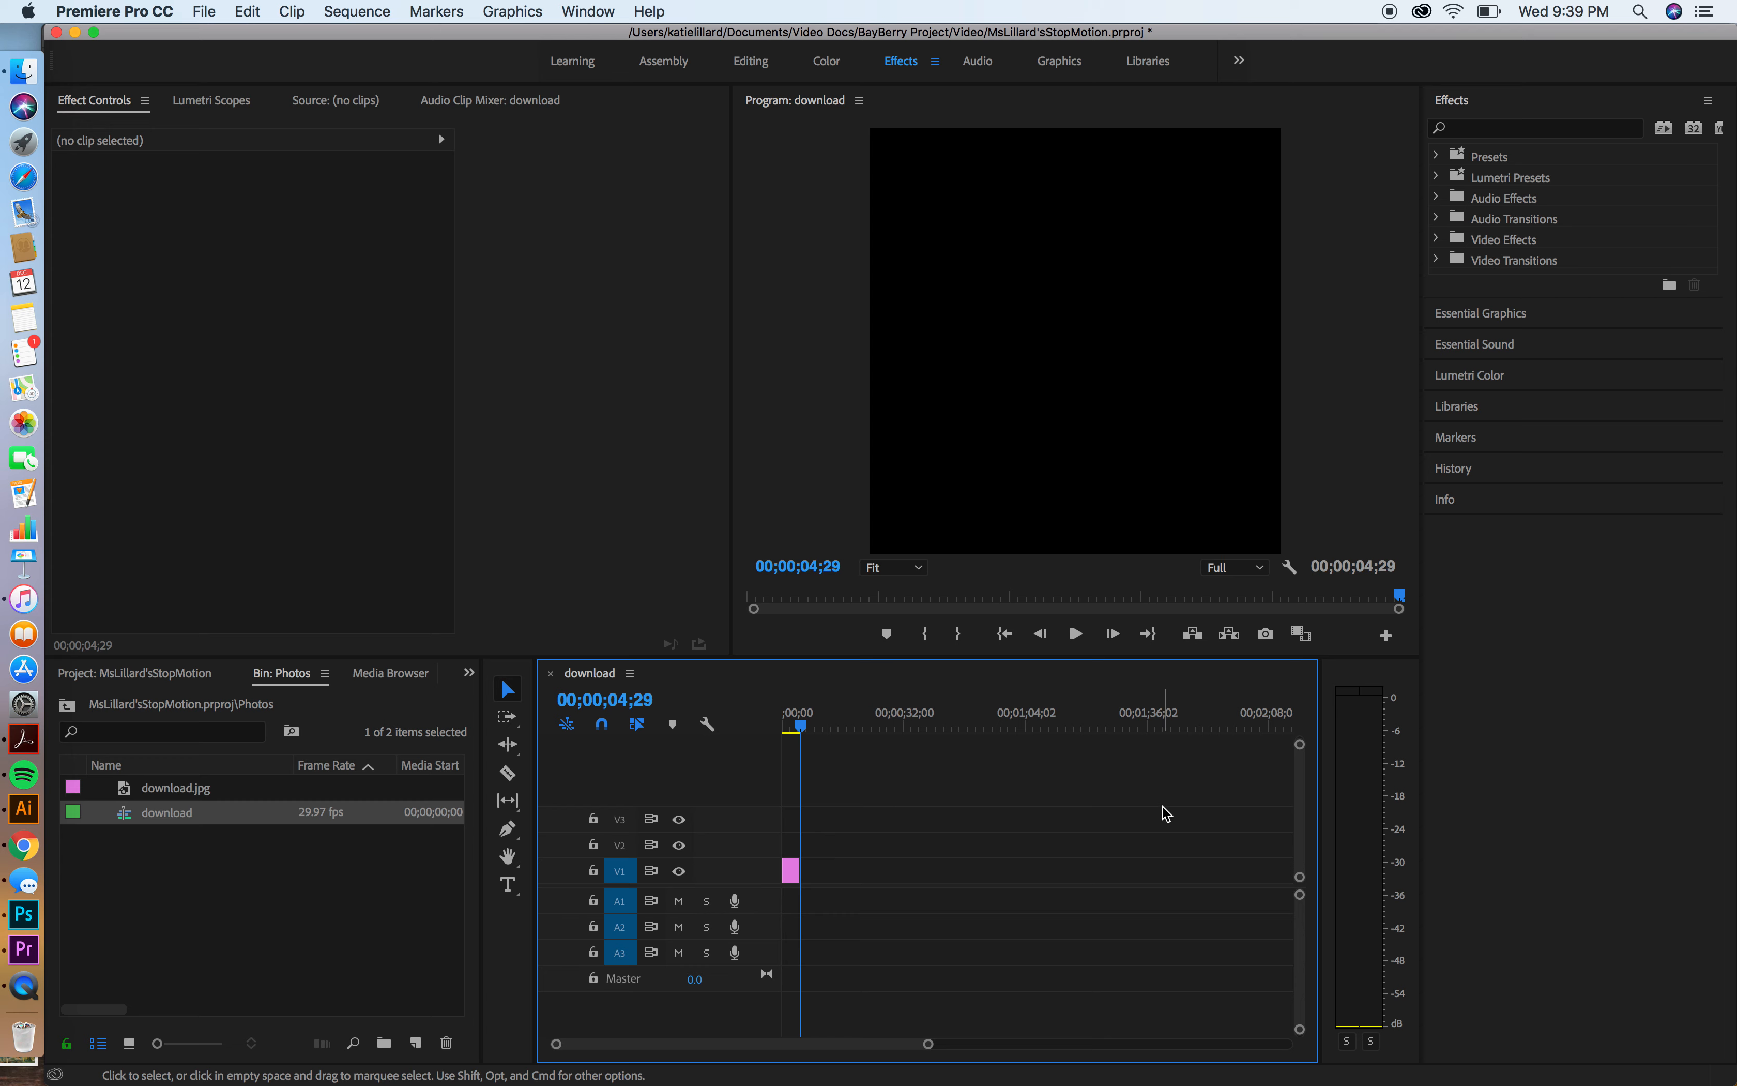
- Set the timeline clip's duration to 00;00;00;04 with Ripple Edit, Shifting Trailing Clips turned on
{"action": "left_click_drag", "start_coordinate": [1166, 890], "coordinate": [713, 934]}
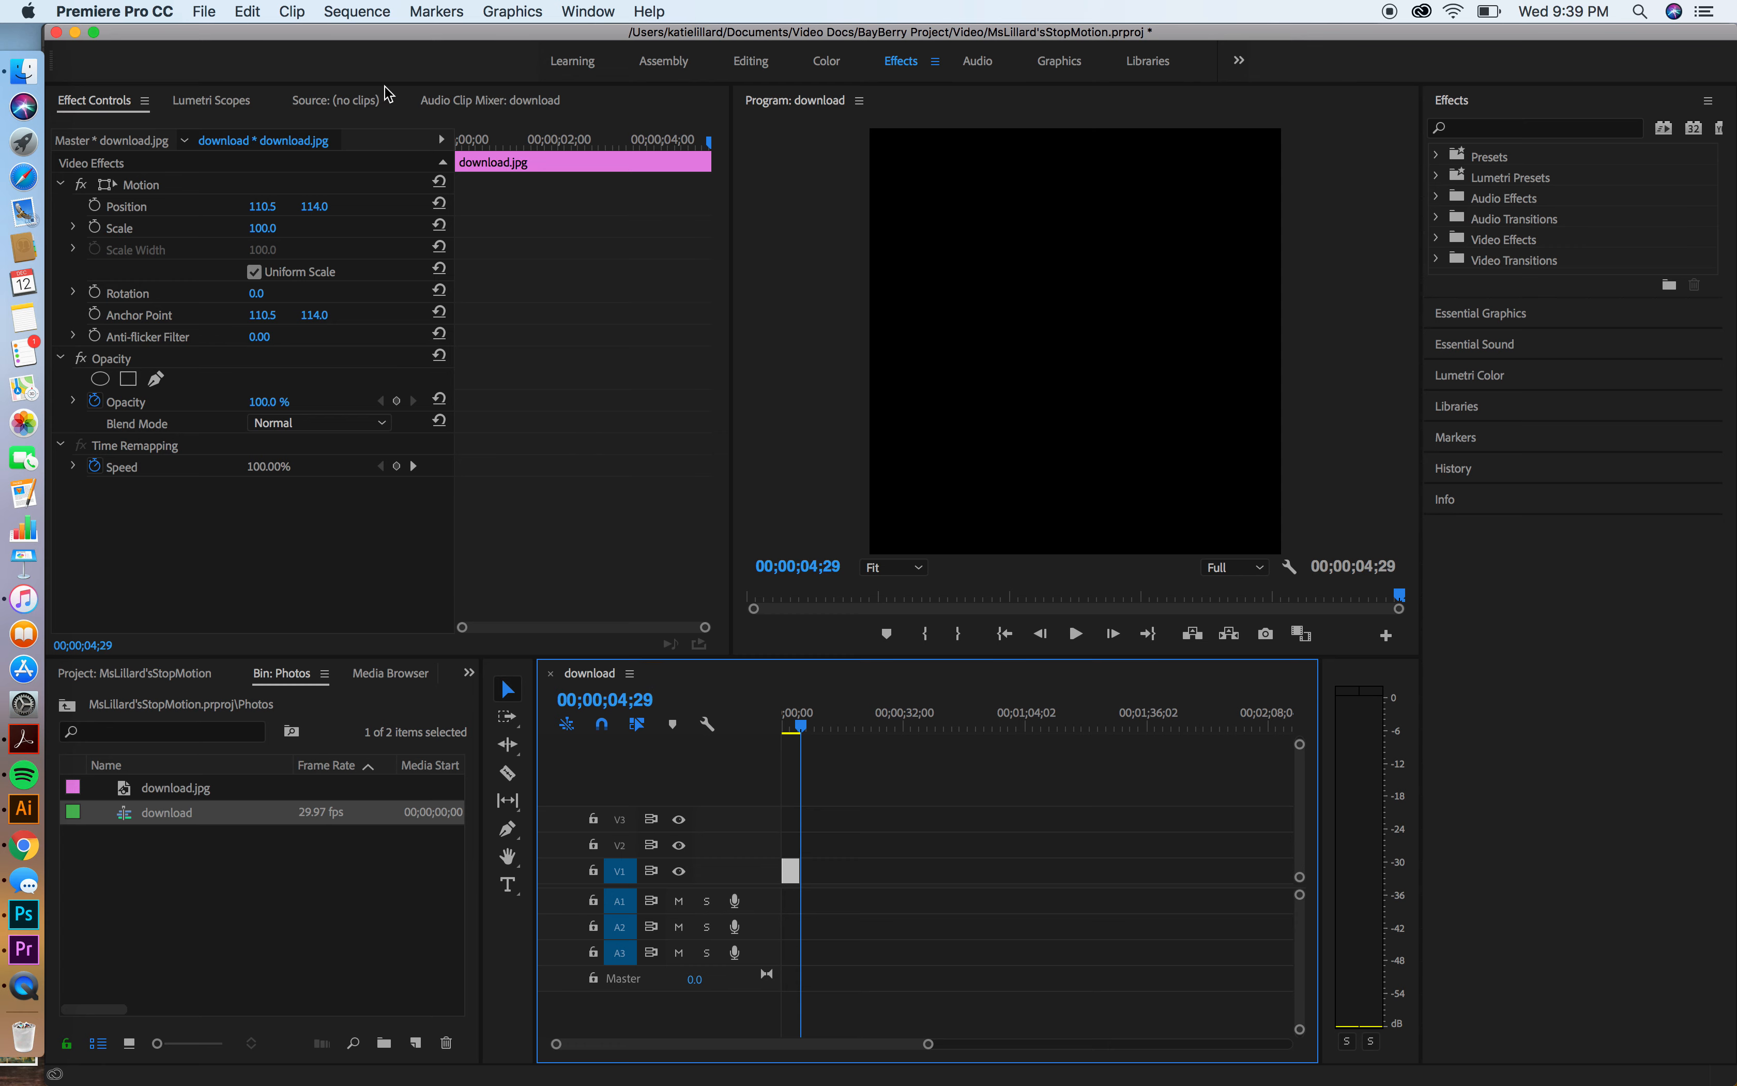
{"action": "left_click", "coordinate": [290, 11]}
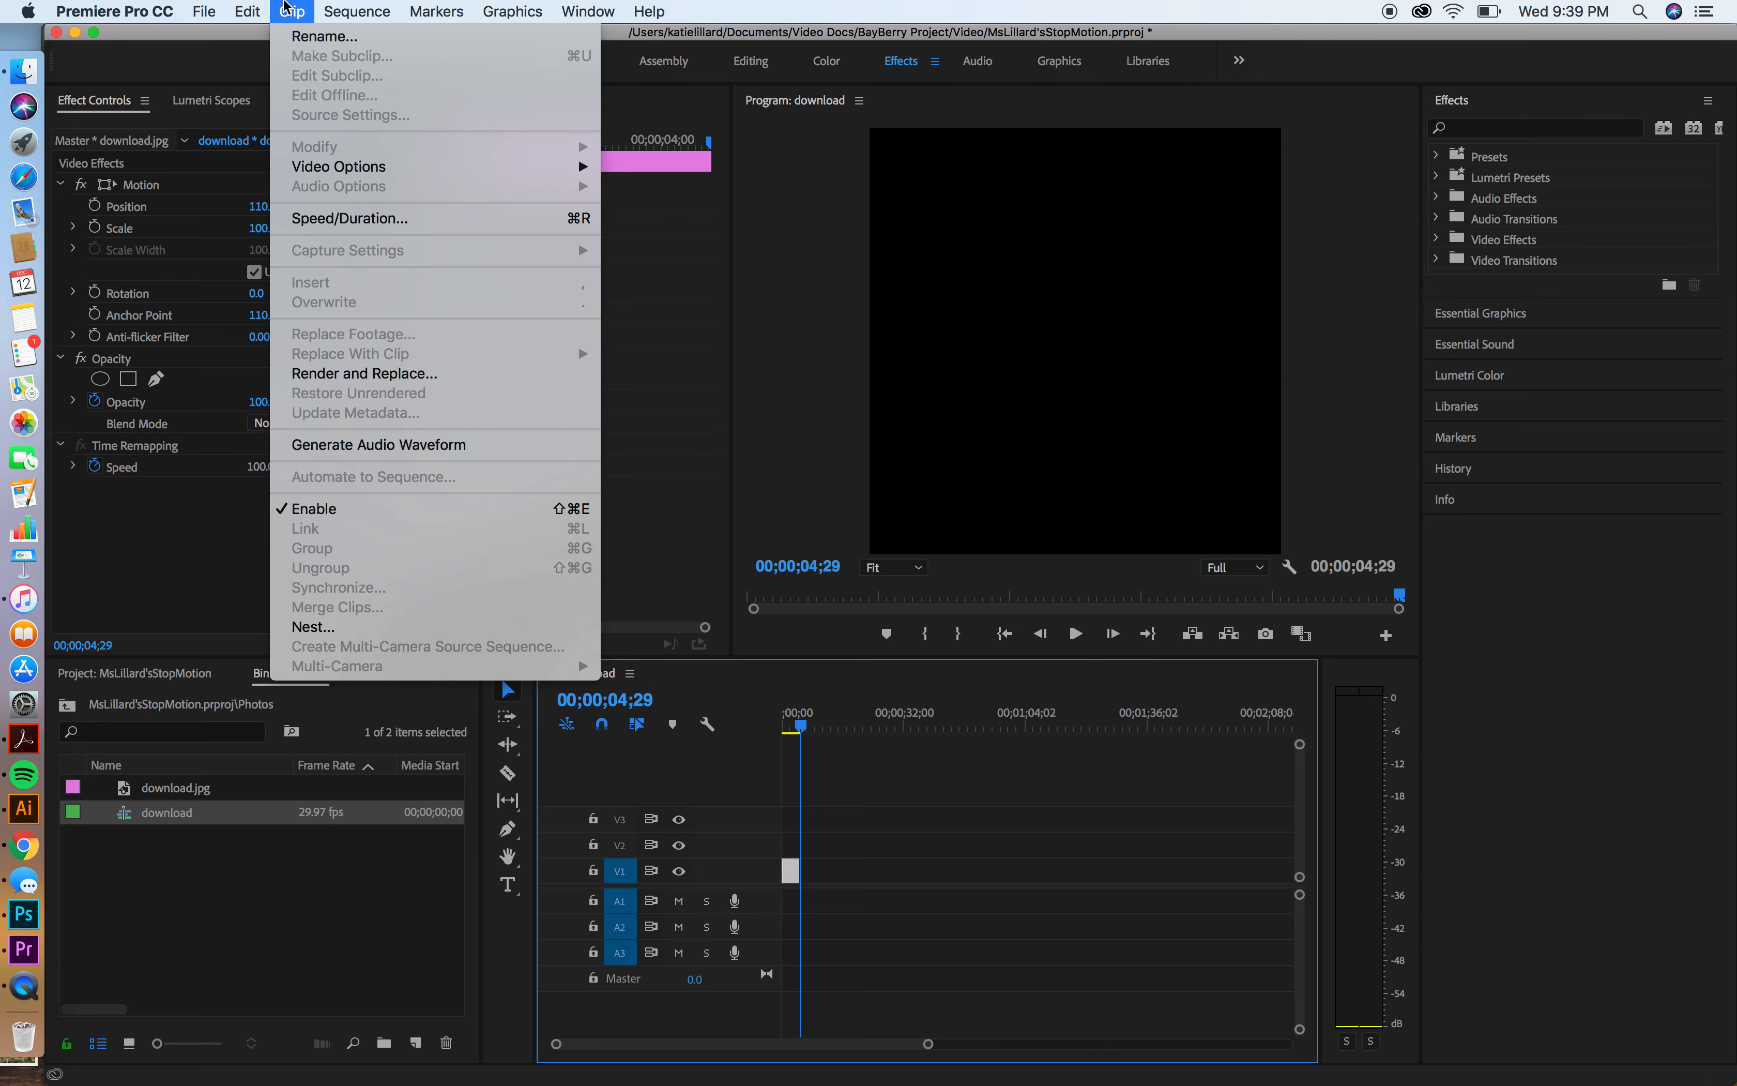
{"action": "left_click", "coordinate": [364, 219]}
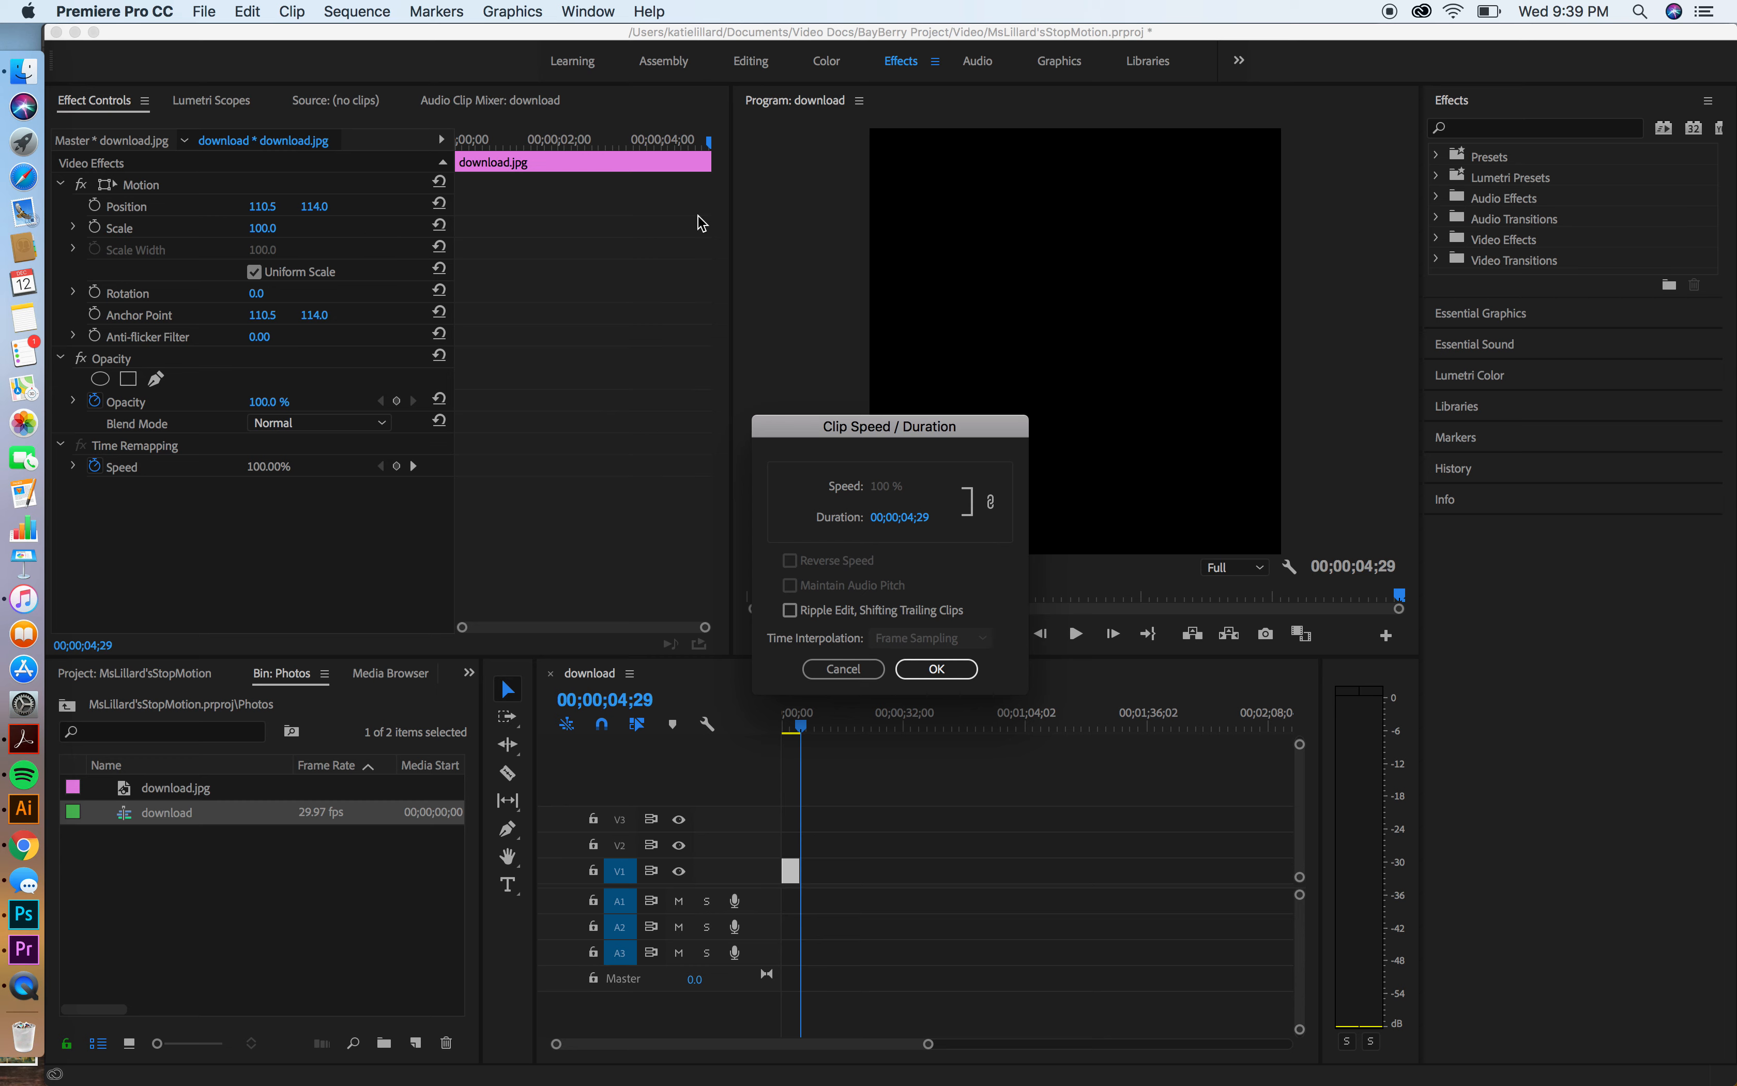
{"action": "left_click", "coordinate": [827, 611]}
{"action": "left_click_drag", "start_coordinate": [926, 518], "coordinate": [760, 523]}
{"action": "left_click", "coordinate": [907, 518]}
{"action": "left_click_drag", "start_coordinate": [909, 520], "coordinate": [908, 515]}
{"action": "left_click", "coordinate": [935, 676]}
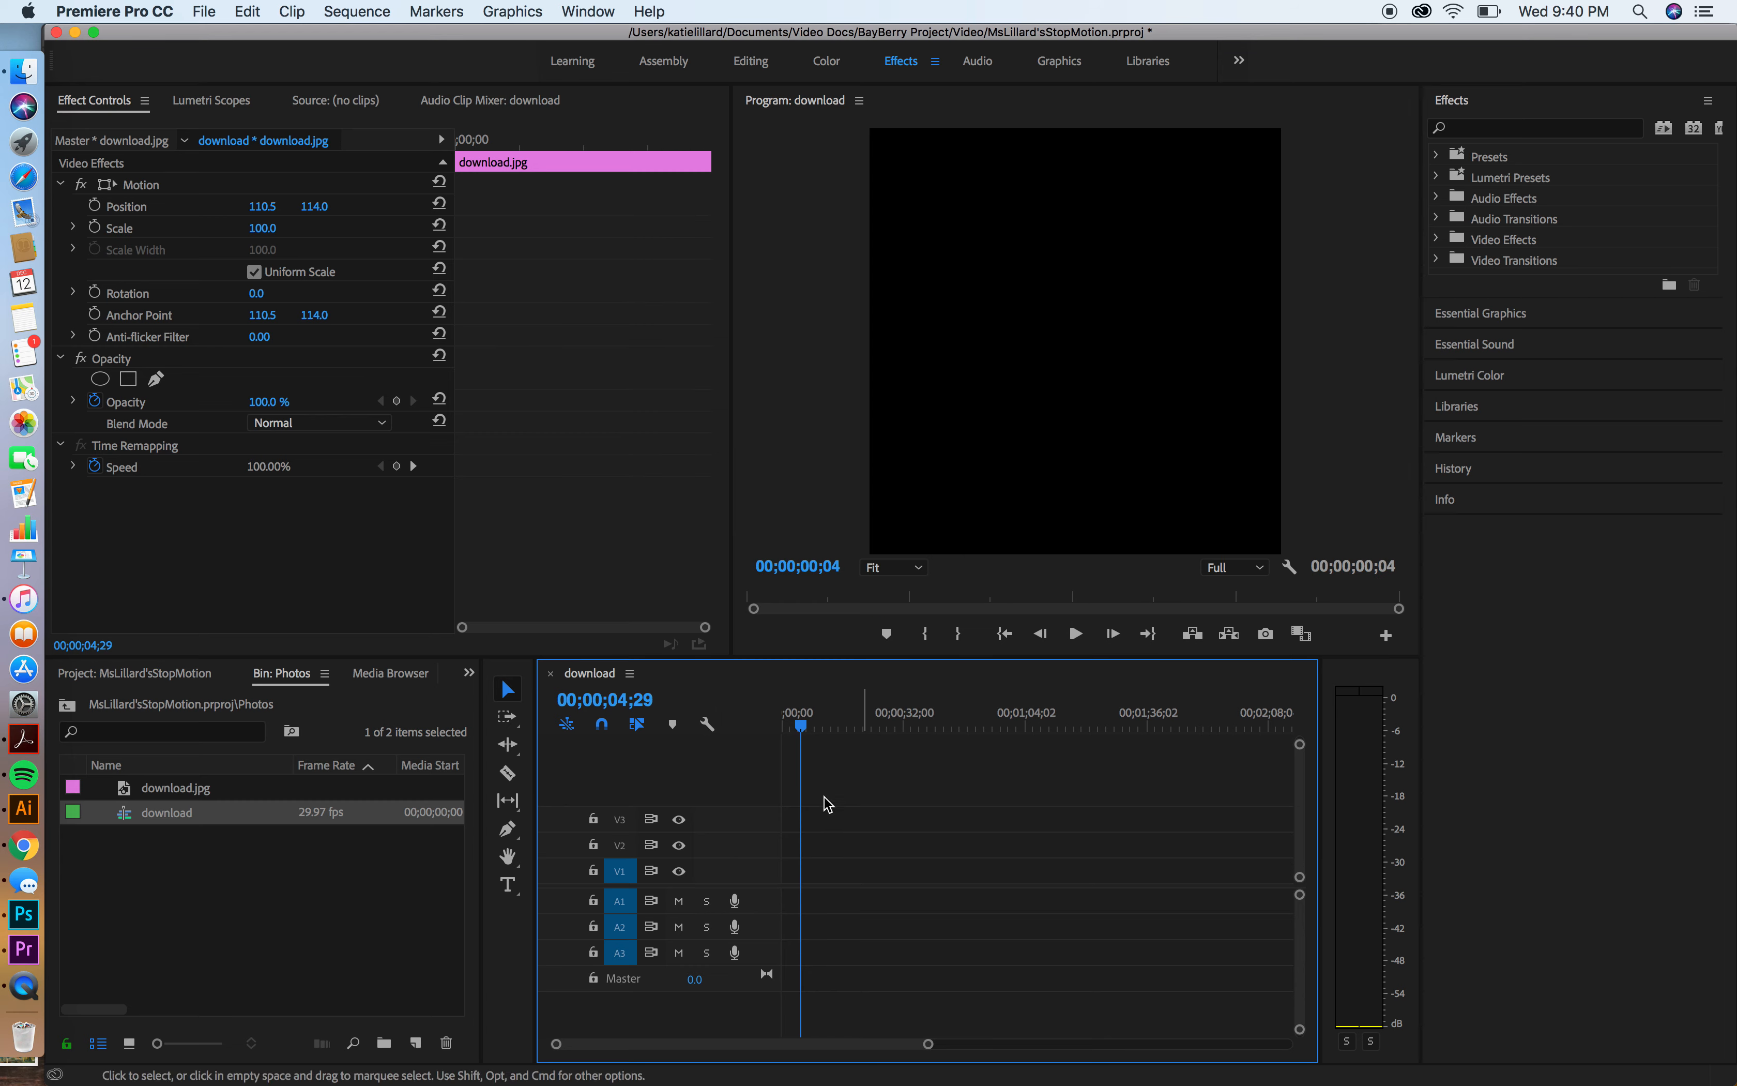
- Play the shortened clip from the start of the sequence
{"action": "left_click_drag", "start_coordinate": [807, 739], "coordinate": [752, 740]}
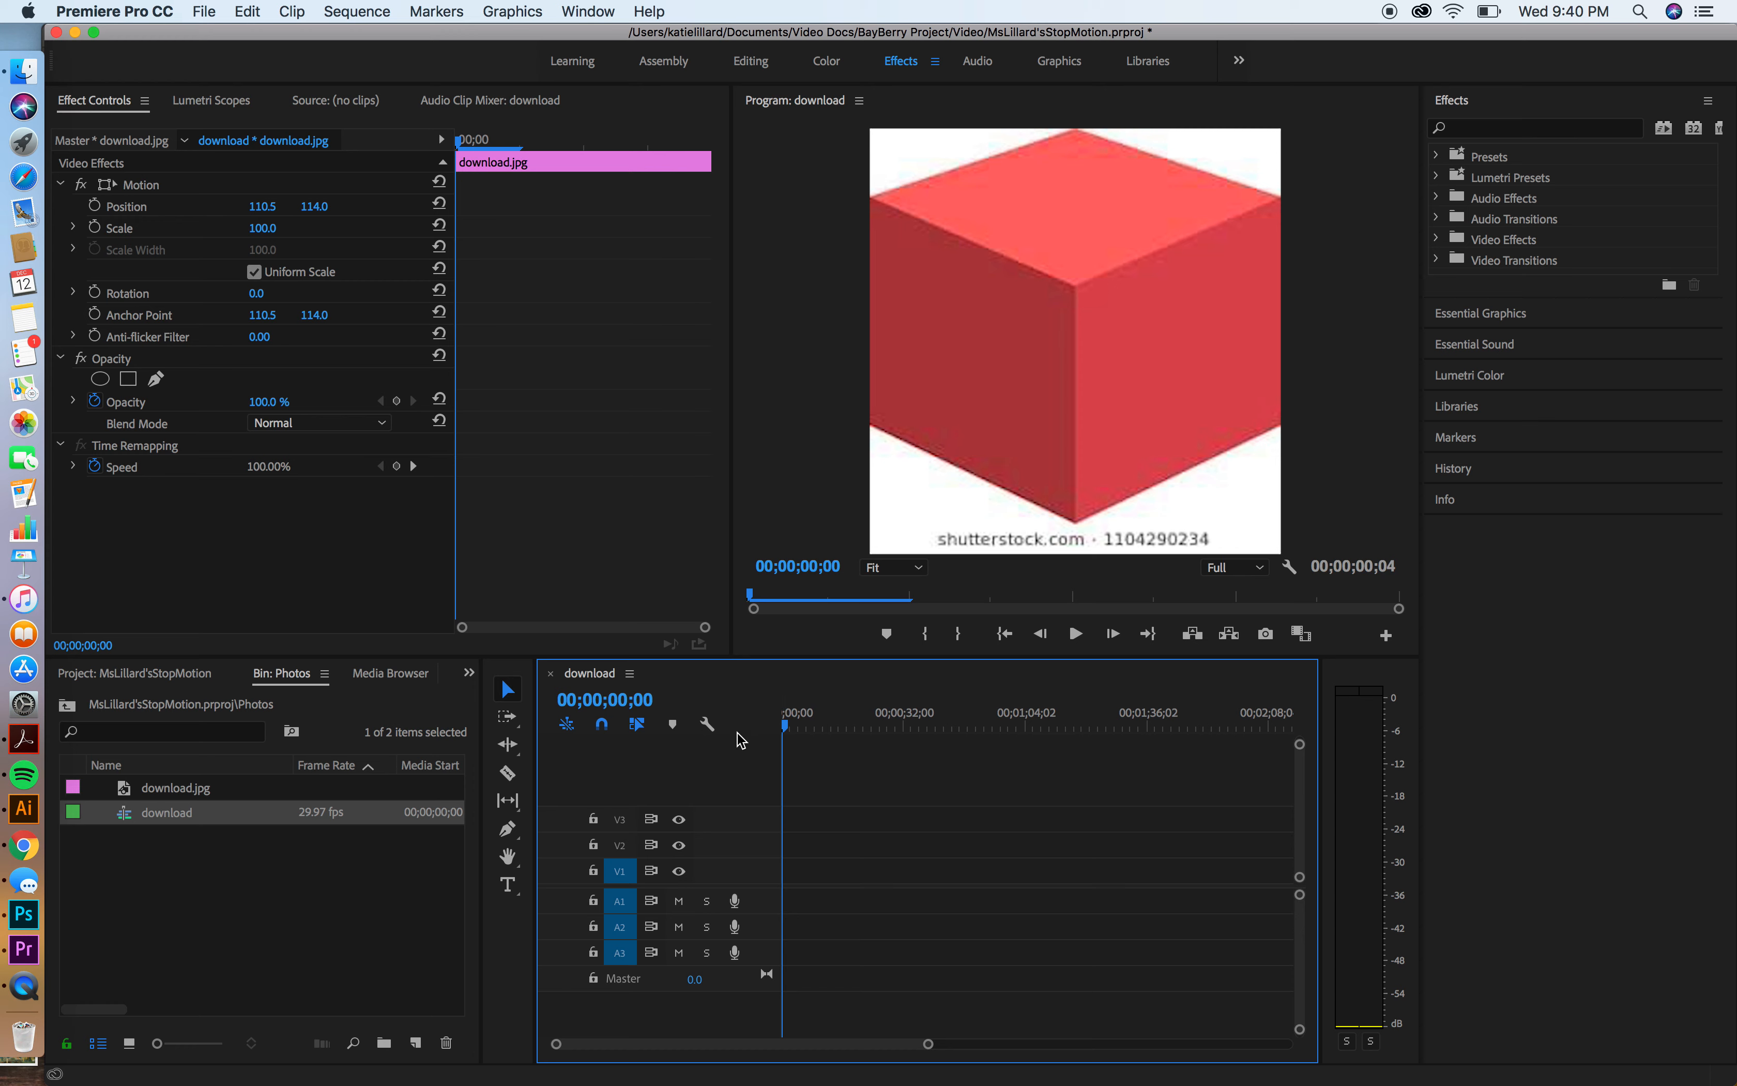
{"action": "key", "text": "space"}
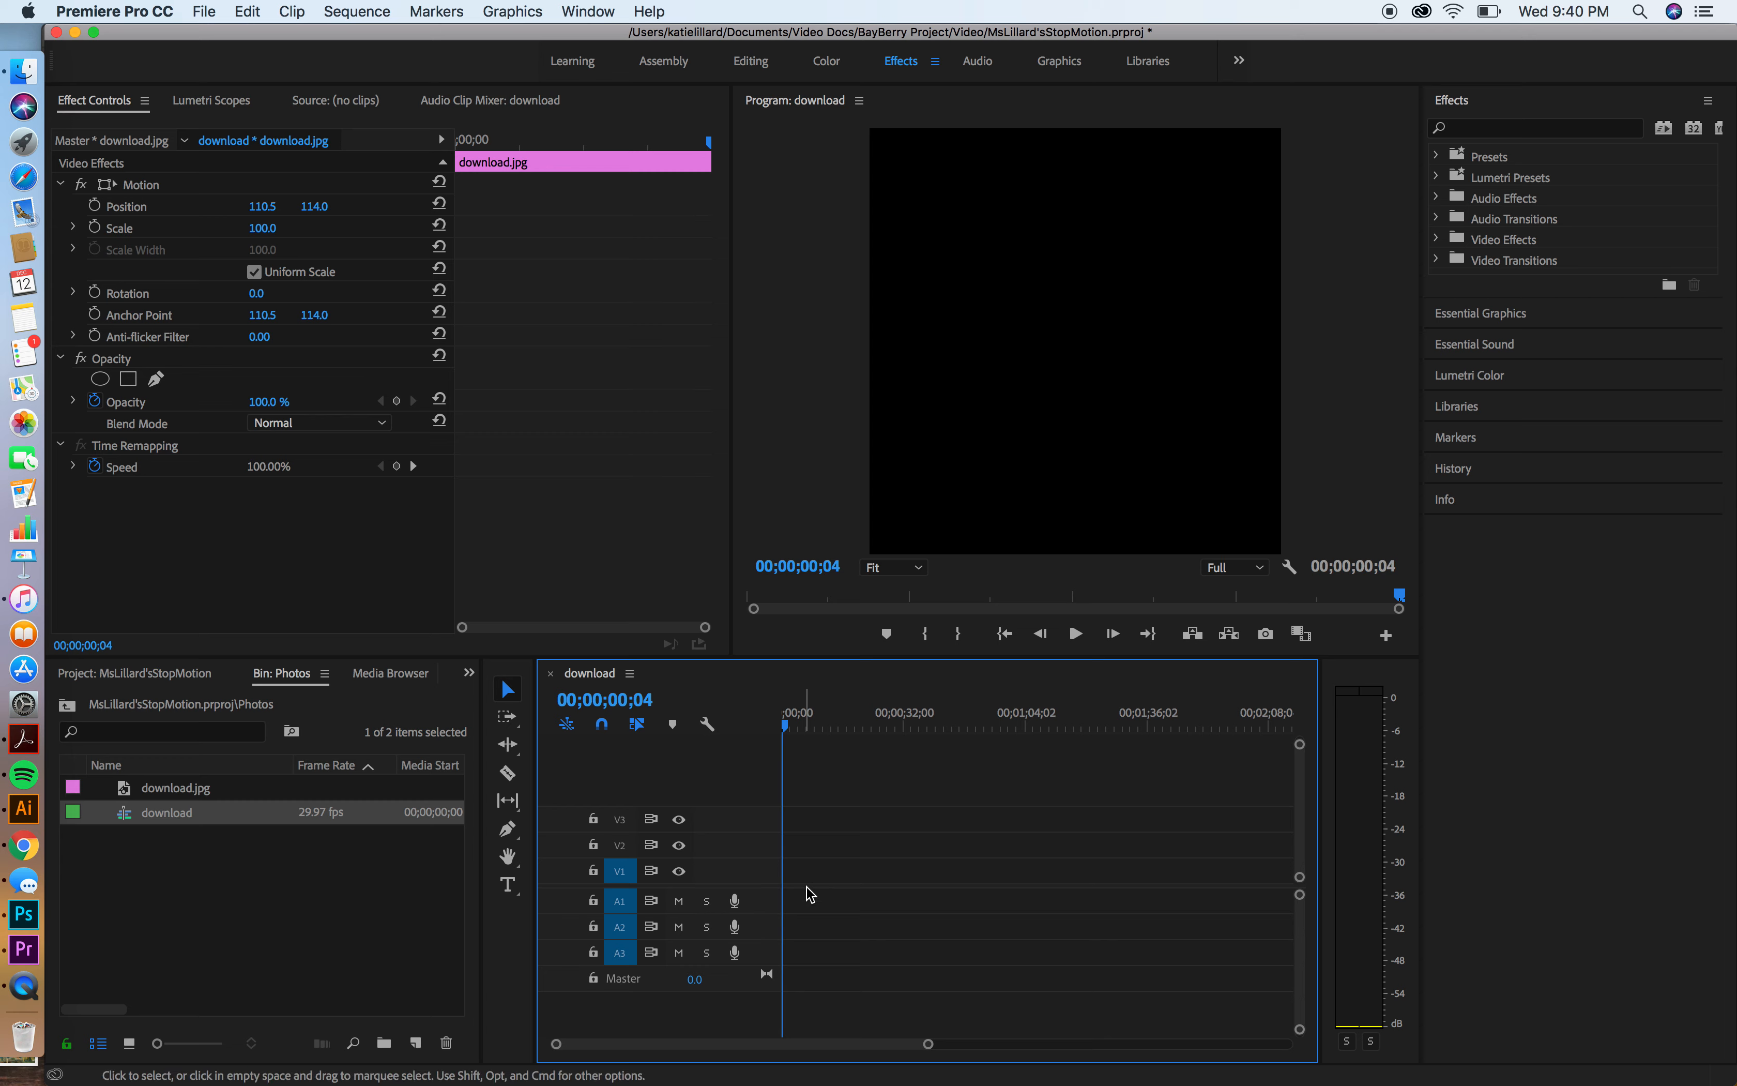
- Trim the end of the download.jpg clip on V1 to a duration of 00;00;00;01
{"action": "key", "text": "="}
{"action": "key", "text": "="}
{"action": "key", "text": "="}
{"action": "key", "text": "="}
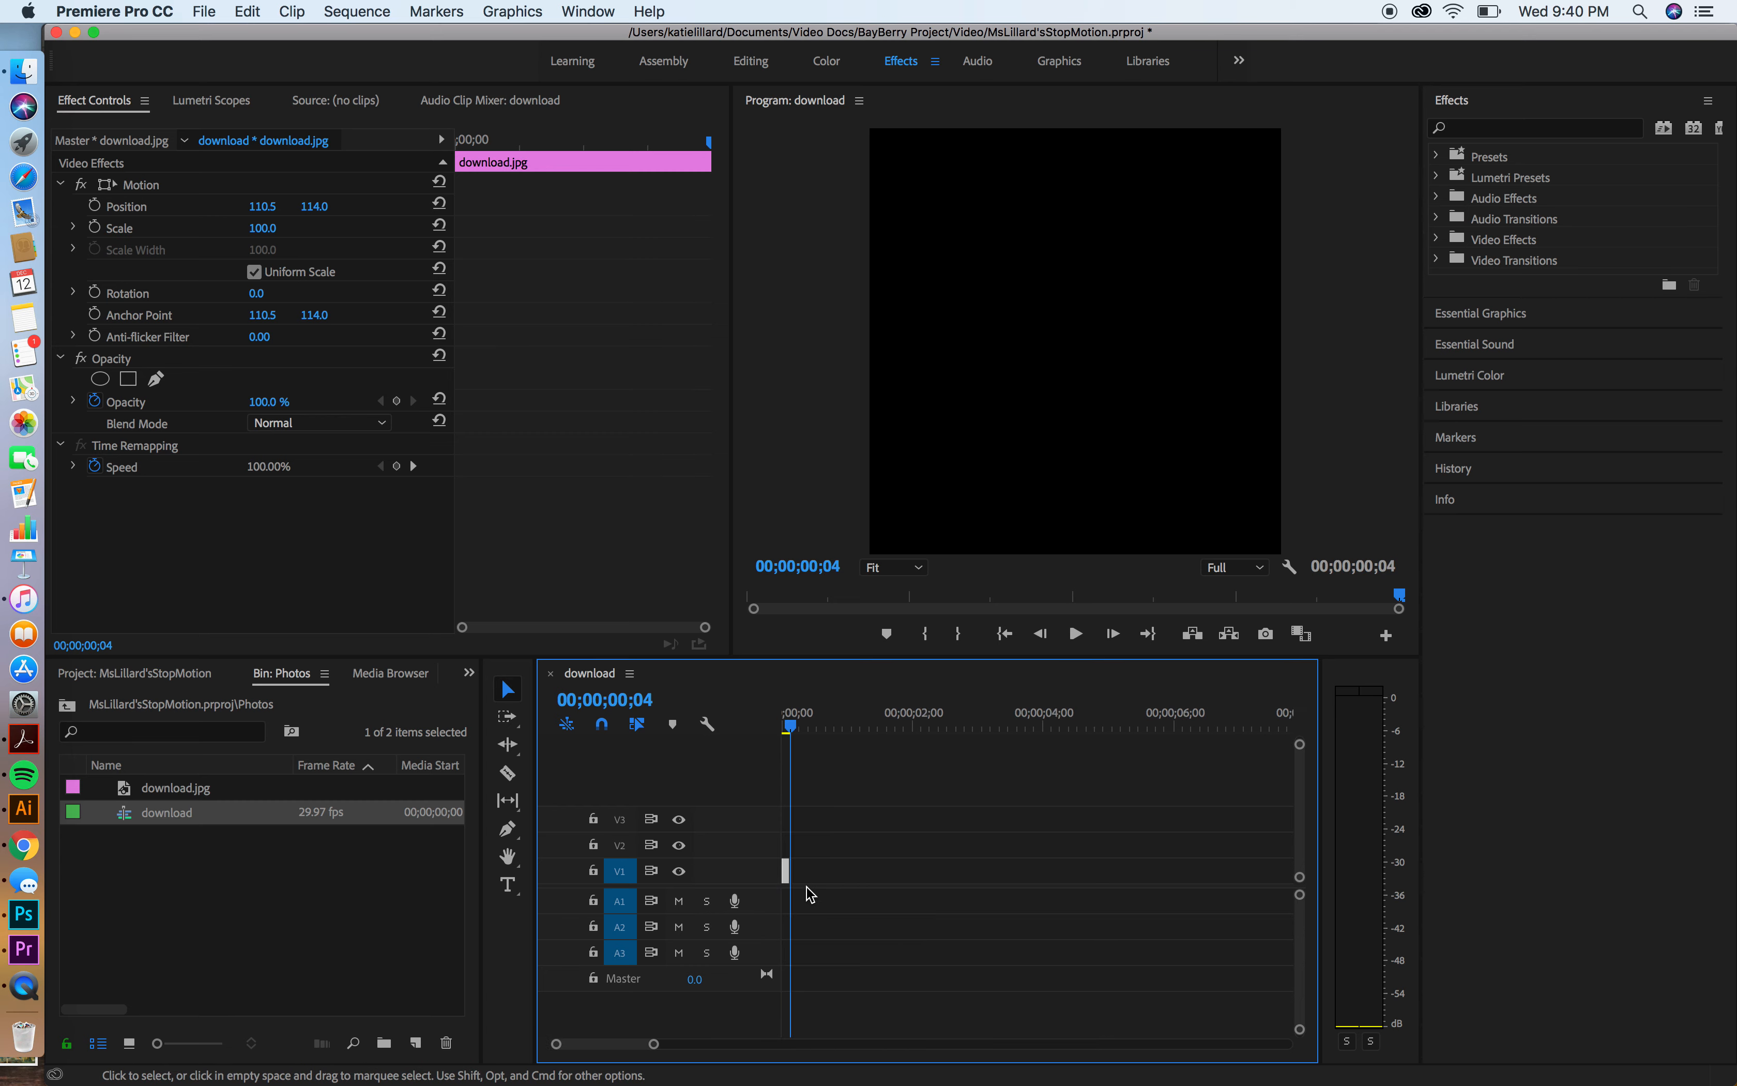
{"action": "key", "text": "="}
{"action": "key", "text": "="}
{"action": "key", "text": "="}
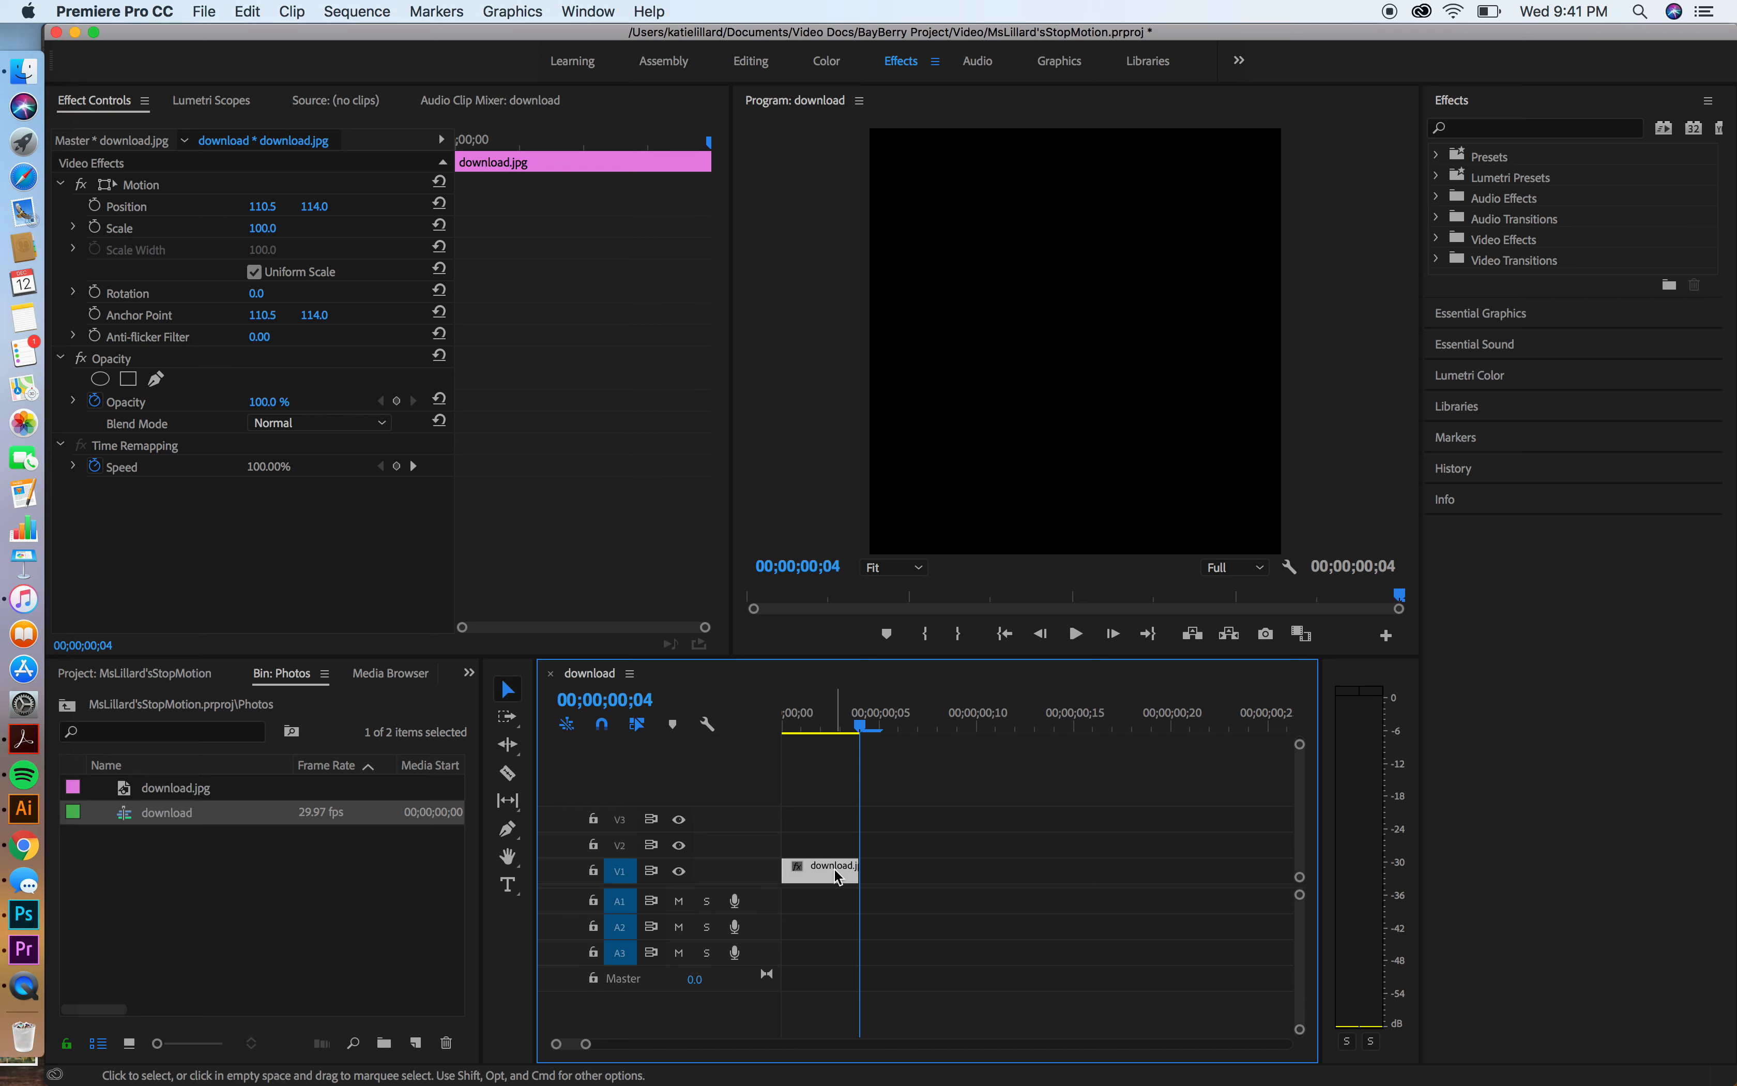
{"action": "mouse_move", "coordinate": [833, 867]}
{"action": "left_mouse_down"}
{"action": "mouse_move", "coordinate": [833, 847]}
{"action": "mouse_move", "coordinate": [962, 845]}
{"action": "mouse_move", "coordinate": [811, 851]}
{"action": "mouse_move", "coordinate": [1037, 836]}
{"action": "mouse_move", "coordinate": [809, 851]}
{"action": "mouse_move", "coordinate": [933, 854]}
{"action": "mouse_move", "coordinate": [818, 845]}
{"action": "mouse_move", "coordinate": [870, 848]}
{"action": "mouse_move", "coordinate": [887, 873]}
{"action": "mouse_move", "coordinate": [830, 866]}
{"action": "left_mouse_up"}
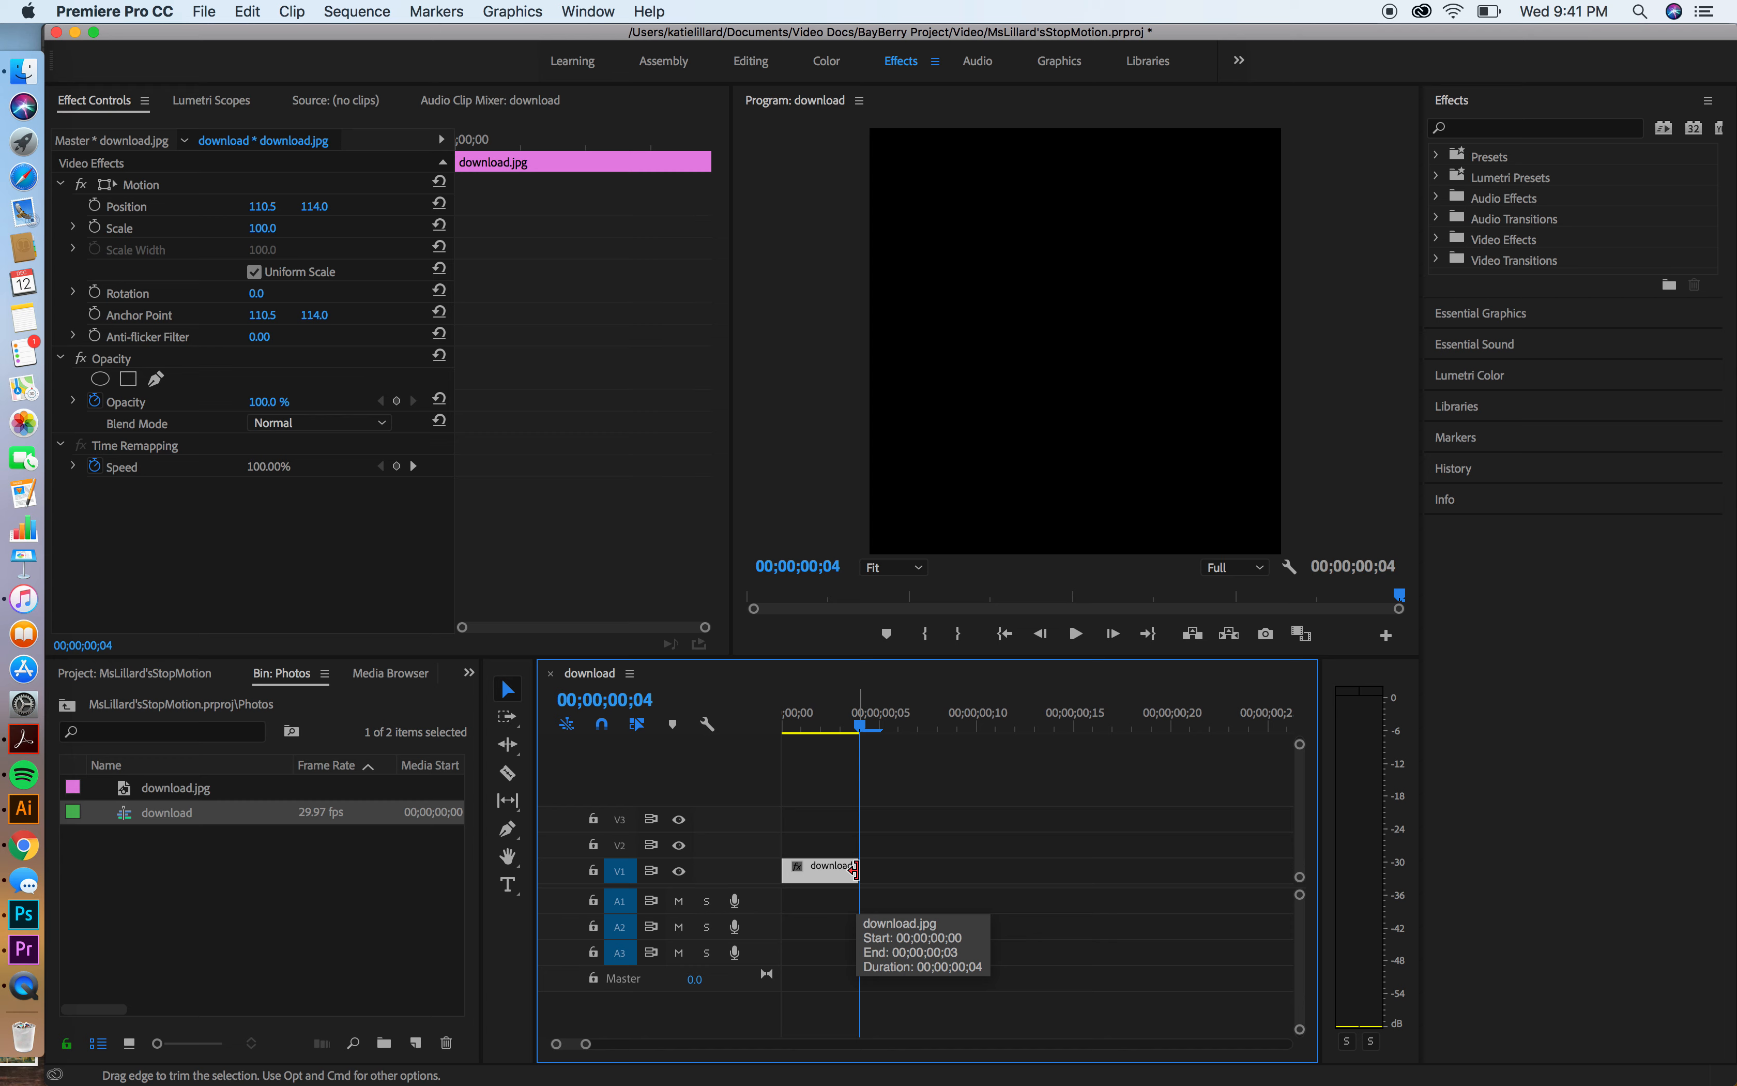
{"action": "left_click_drag", "start_coordinate": [854, 870], "coordinate": [804, 872]}
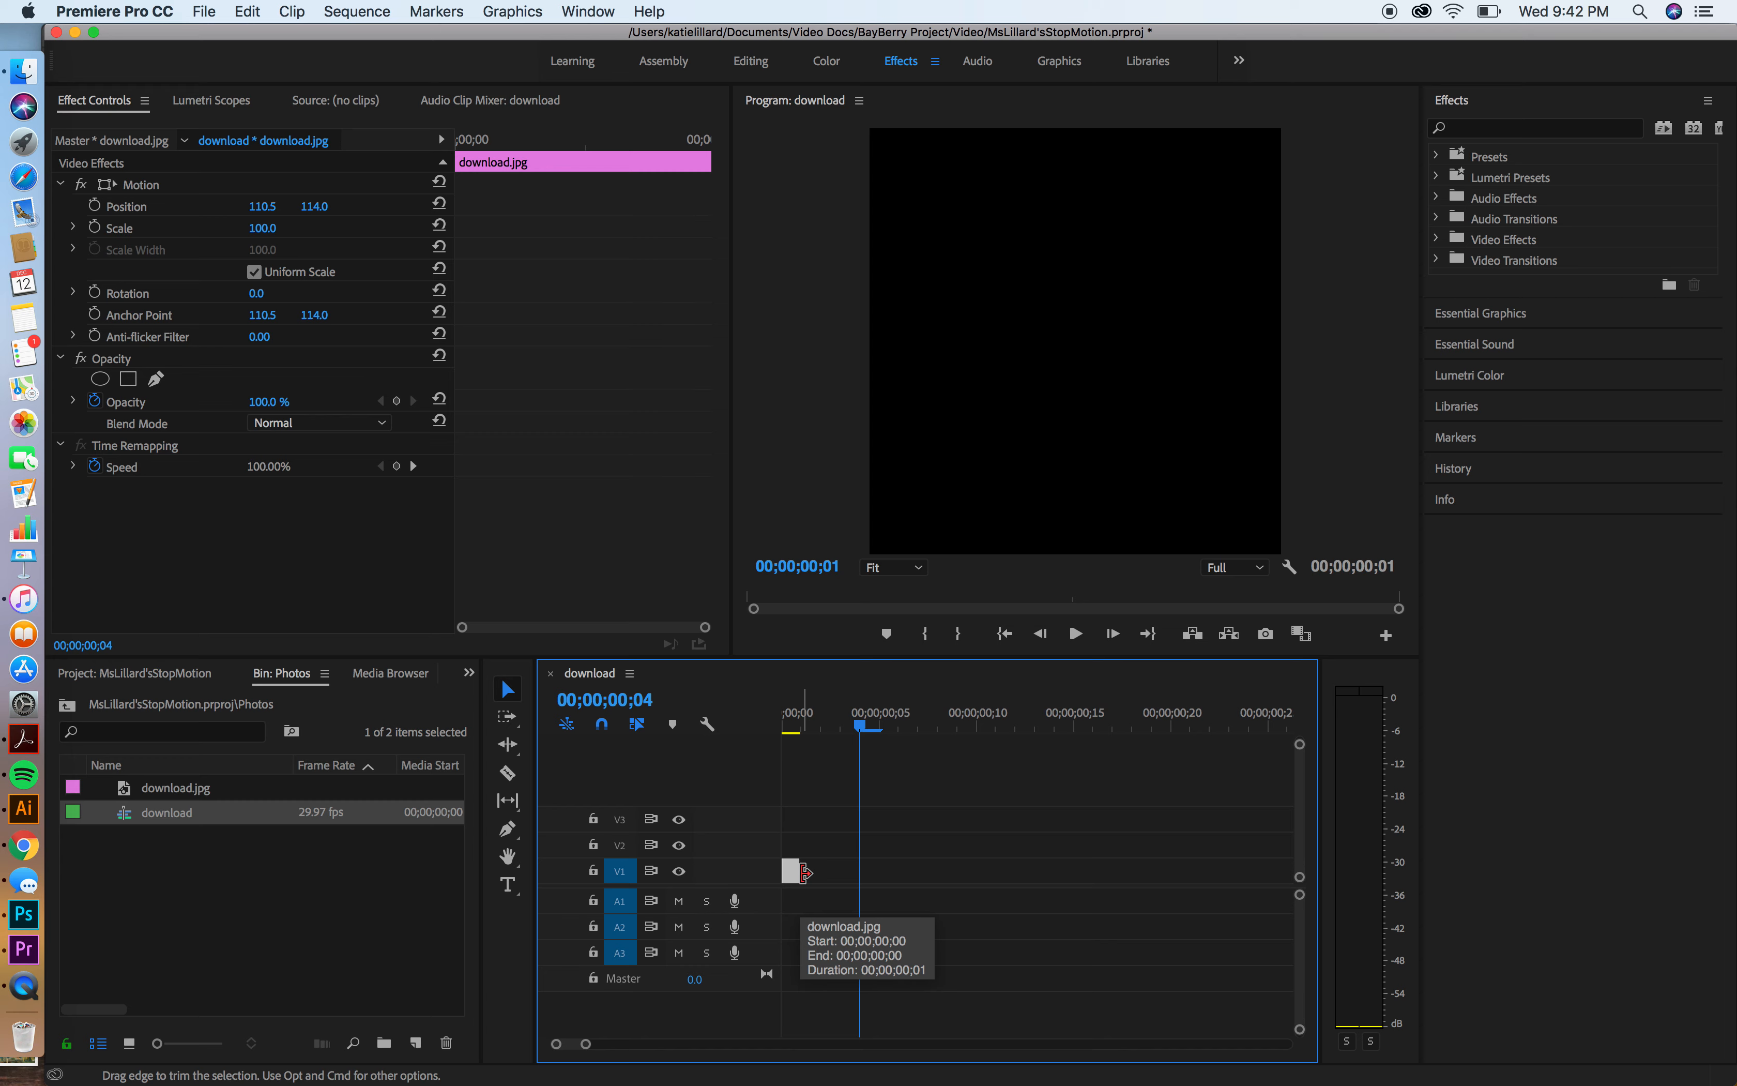